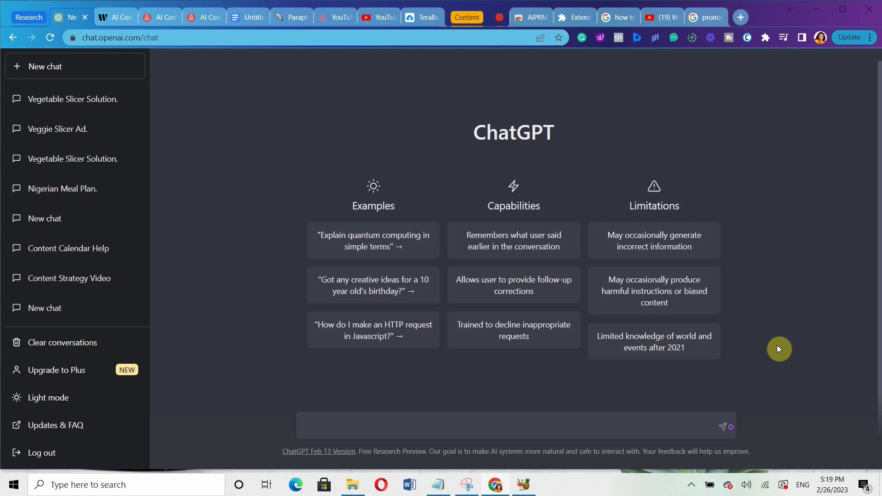
# Ask ChatGPT for blog post ideas for a blog around exercise.
pyautogui.click(311, 429)
pyautogui.write('Give me catchy blog ')
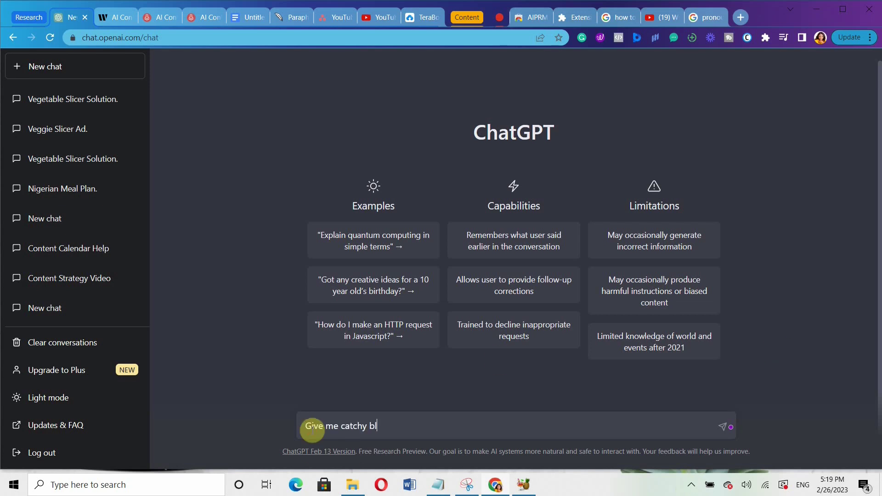
pyautogui.write('post ideas for a blog around E')
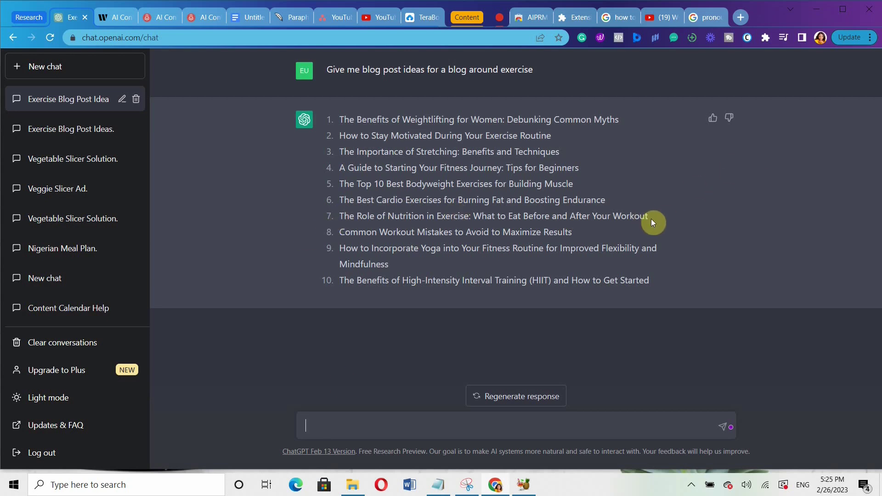
# Request a blog outline for the suggested title "The Role of Nutrition in Exercise: What to Eat Before and After Your Workout".
pyautogui.moveTo(649, 216); pyautogui.dragTo(332, 216)
pyautogui.hotkey('ctrl', 'c')
pyautogui.click(319, 423)
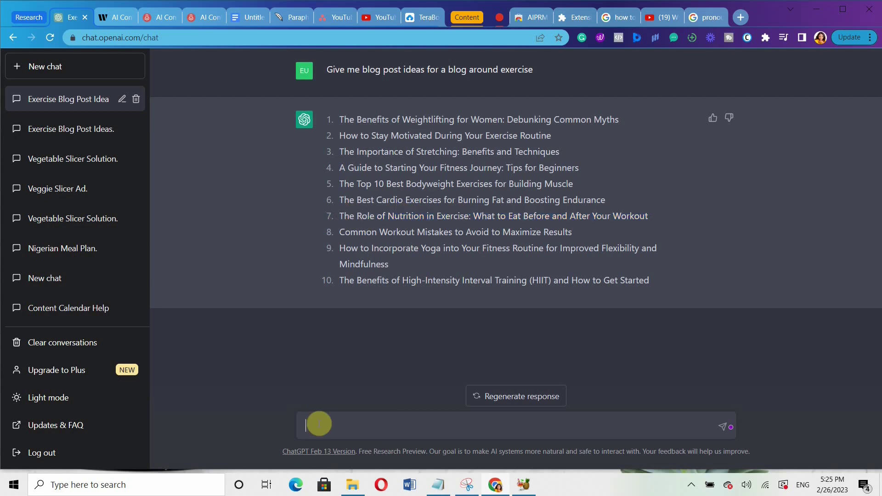
pyautogui.write('Write me a blog outline for ti')
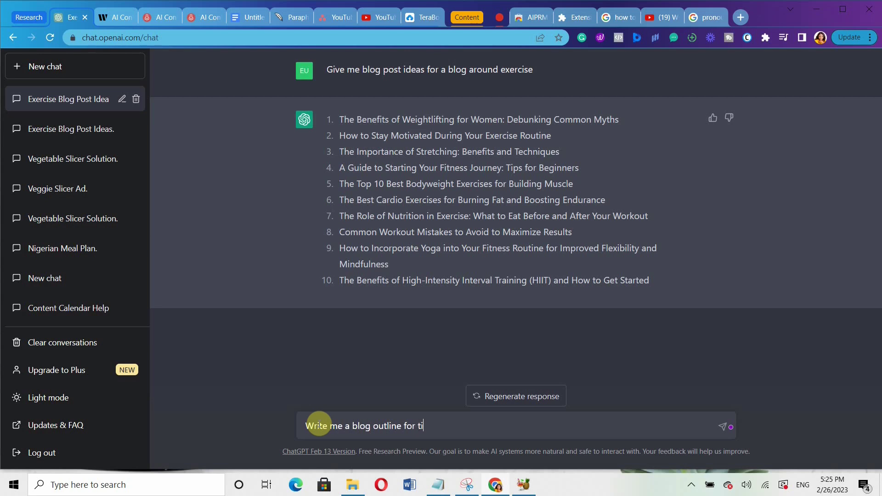
pyautogui.write('tle "')
pyautogui.hotkey('ctrl', 'v')
pyautogui.write('"')
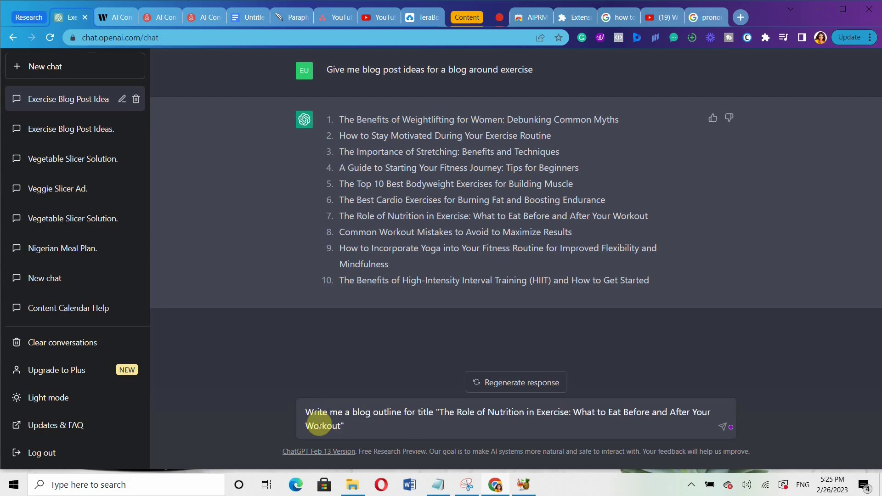
pyautogui.press('Return')
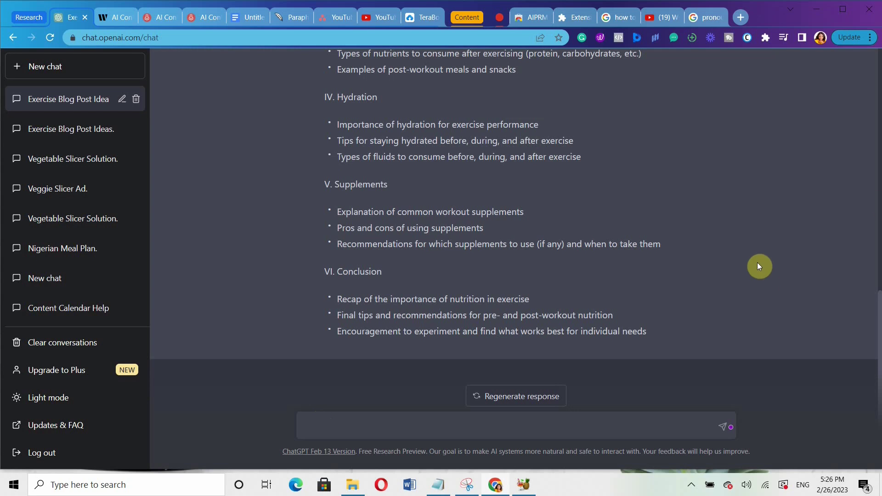
# Copy the generated outline from Introduction to Conclusion and paste it into the untitled Google Docs document.
pyautogui.click(879, 133)
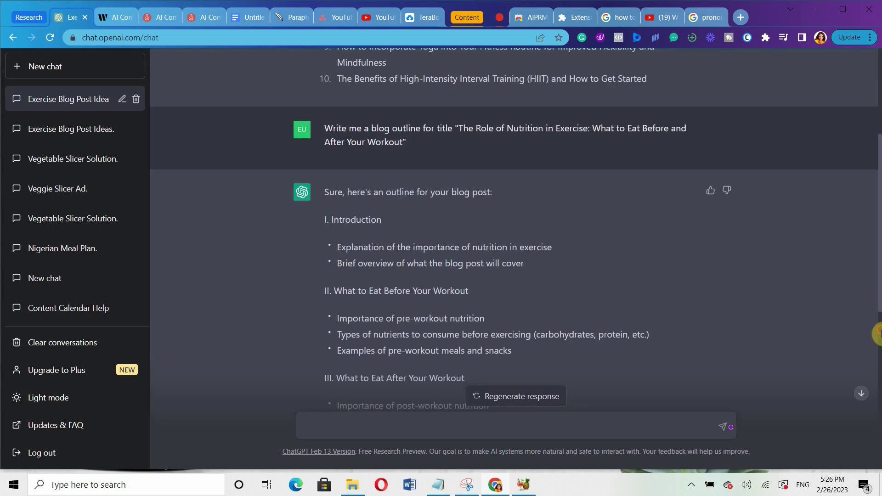
pyautogui.click(878, 333)
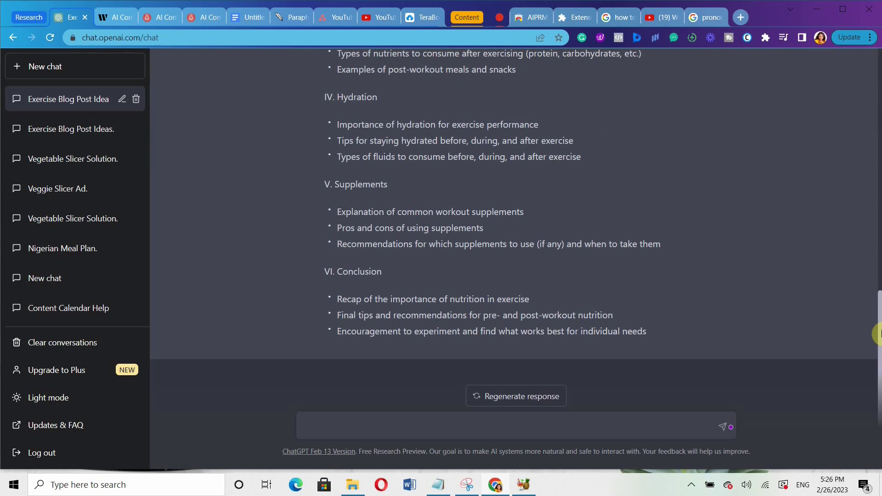
pyautogui.moveTo(647, 334); pyautogui.dragTo(349, 50)
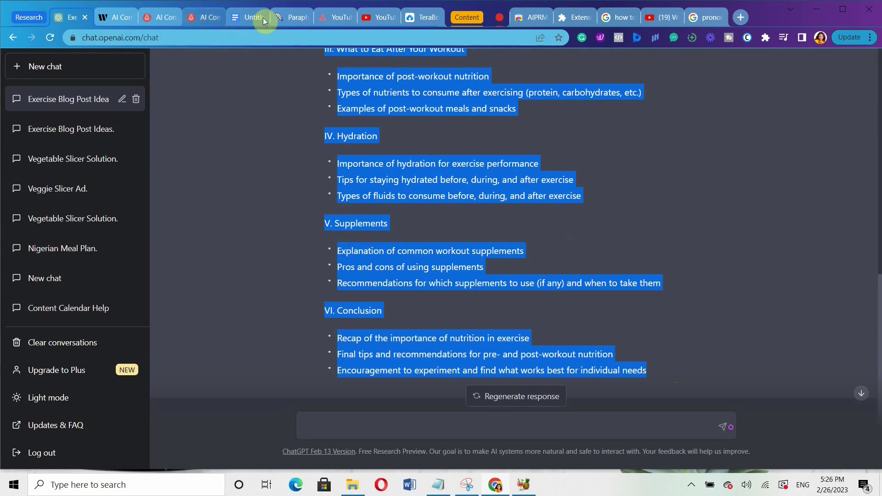
pyautogui.click(249, 17)
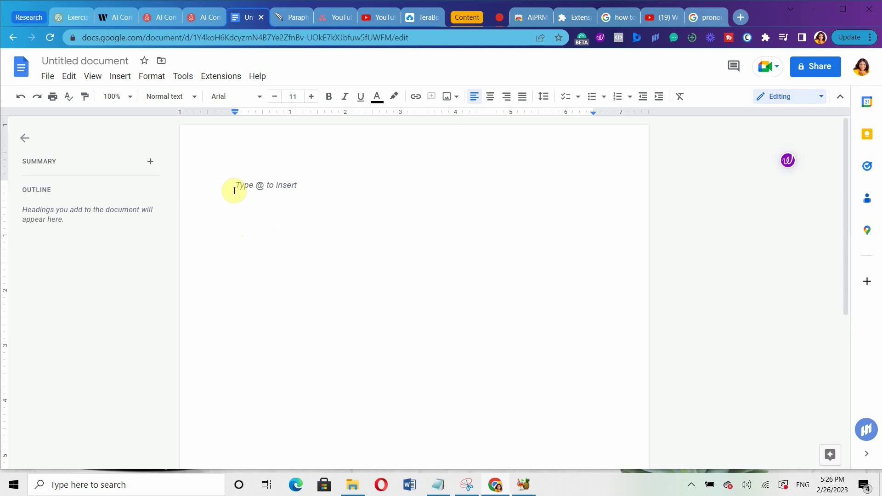
pyautogui.hotkey('ctrl', 'v')
pyautogui.scroll(9, 404, 232)
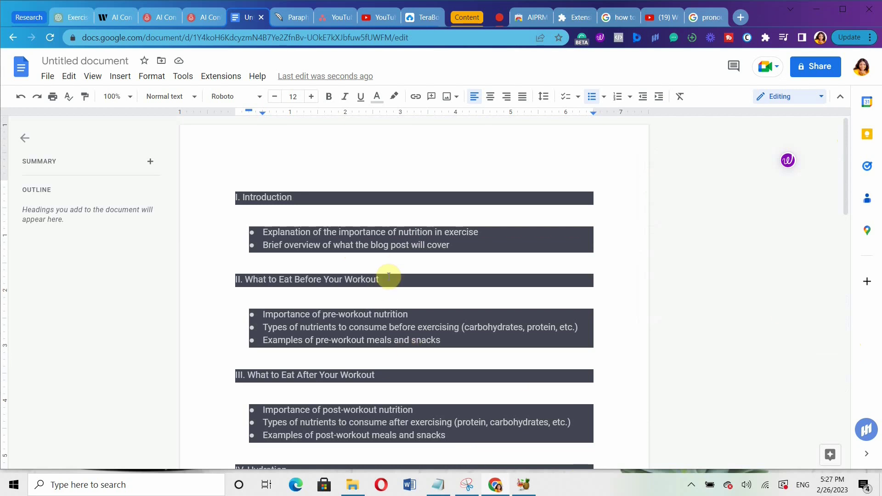
# Switch to Notepad, replace its meal plan text with the copied outline, and copy the resulting plain text.
pyautogui.click(438, 484)
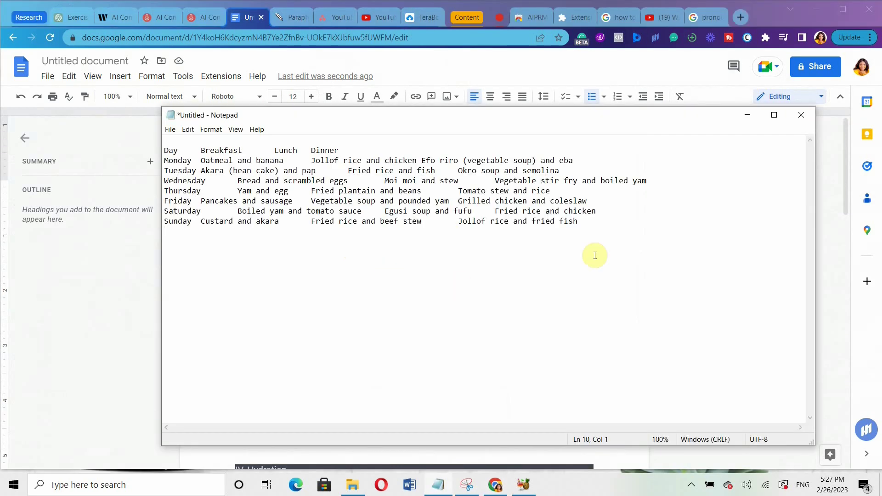
pyautogui.hotkey('ctrl', 'a')
pyautogui.press('Delete')
pyautogui.hotkey('ctrl', 'v')
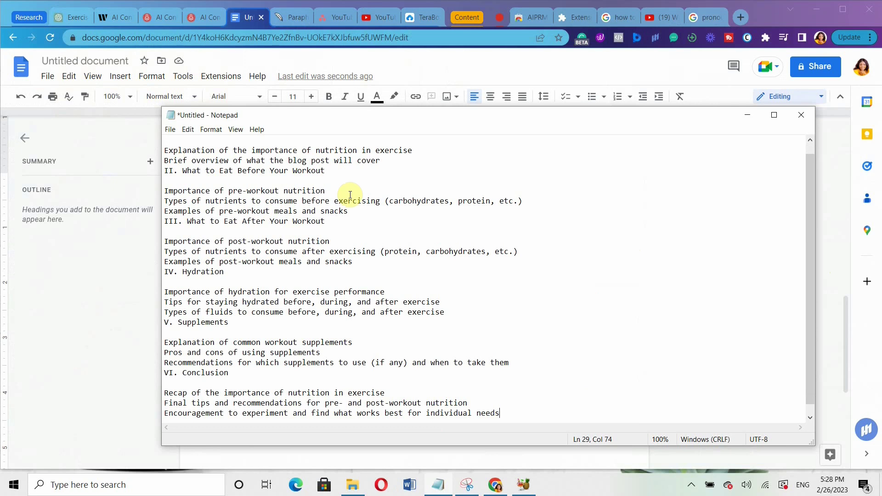
pyautogui.press('Return')
pyautogui.hotkey('ctrl', 'a')
pyautogui.hotkey('ctrl', 'c')
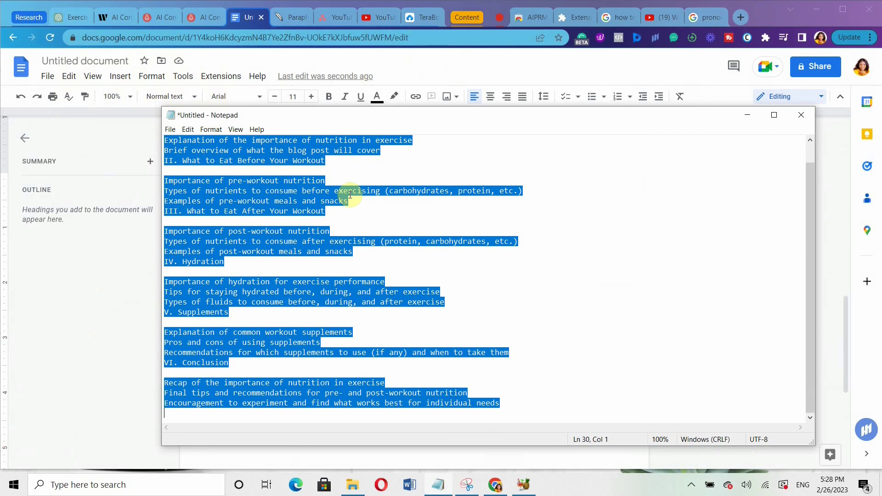
pyautogui.click(759, 116)
# Replace the dark-highlighted outline in the Google Docs document with the plain-text version copied from Notepad.
pyautogui.moveTo(226, 191); pyautogui.dragTo(683, 465)
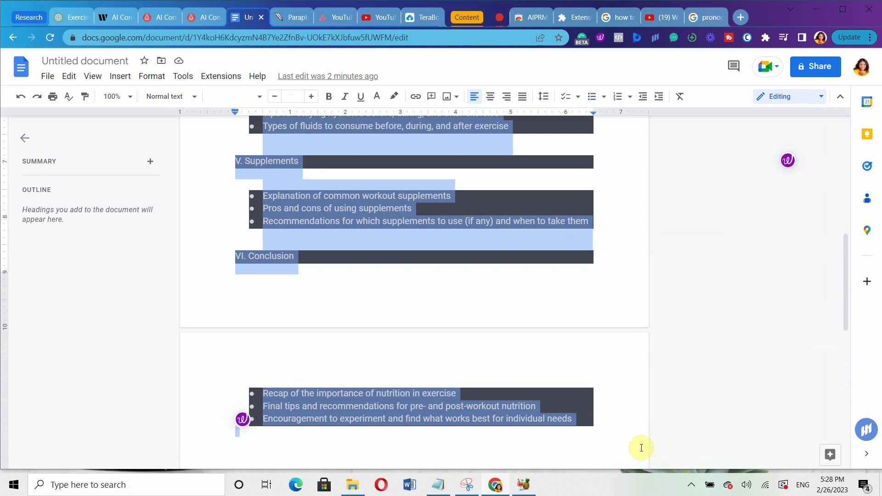
pyautogui.press('BackSpace')
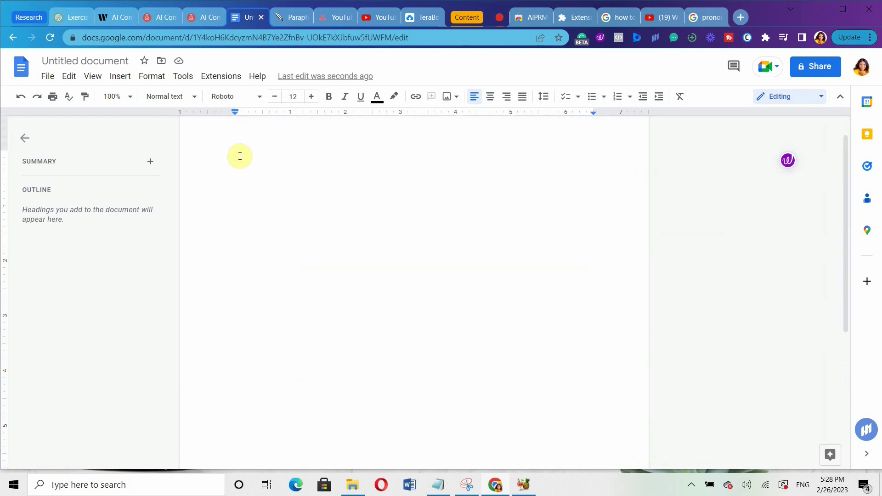
pyautogui.hotkey('ctrl', 'v')
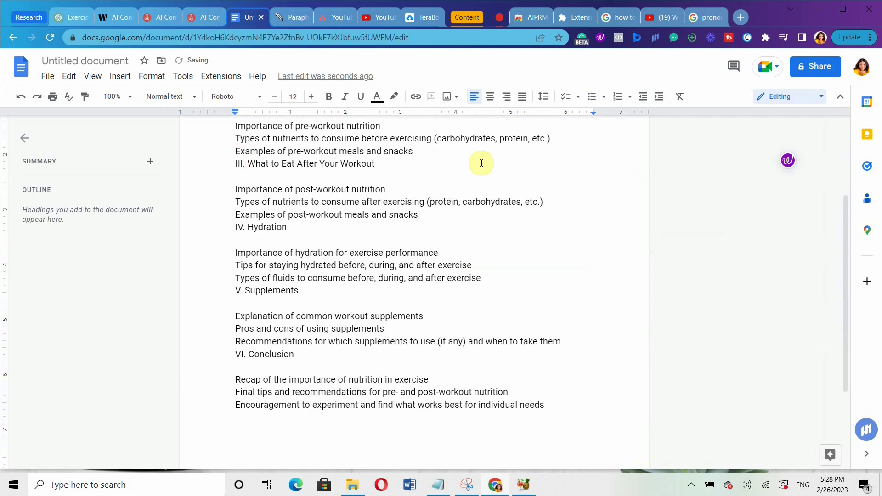
pyautogui.click(844, 142)
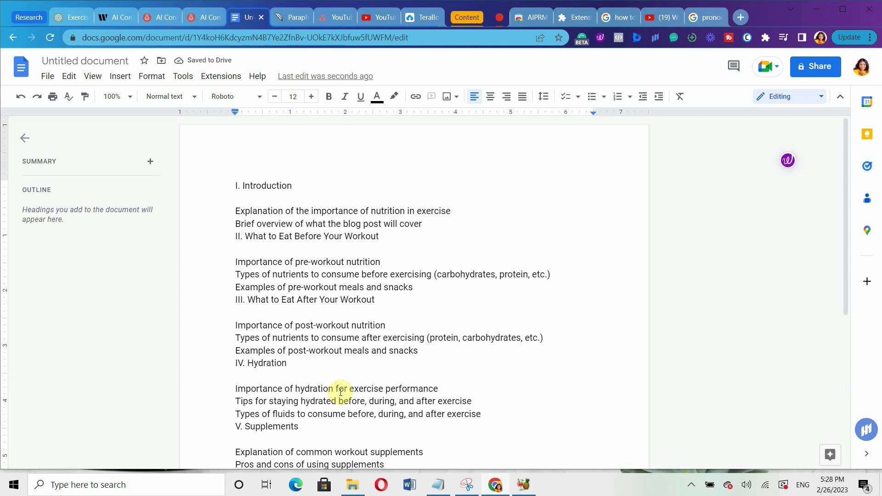
pyautogui.moveTo(438, 485)
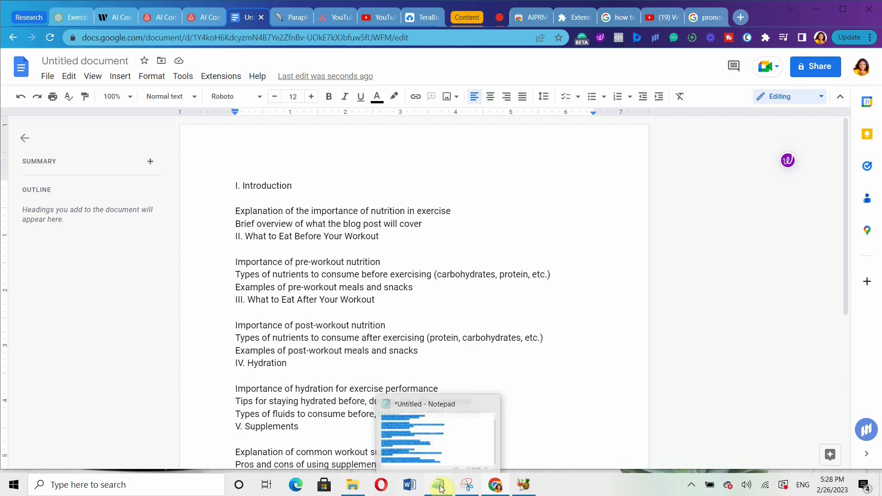
pyautogui.click(423, 421)
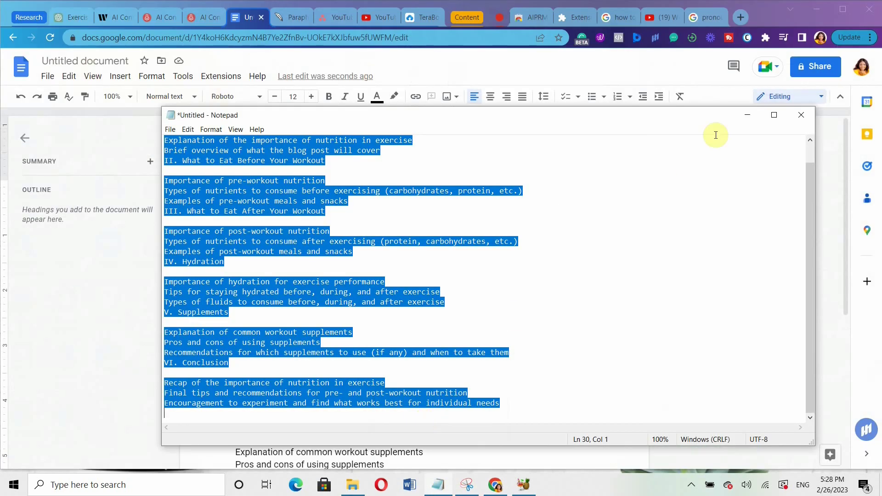
pyautogui.click(756, 117)
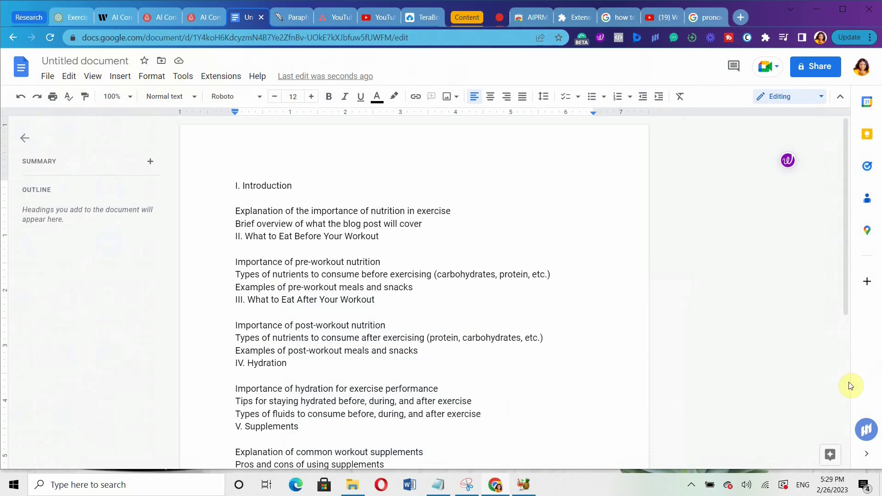
pyautogui.scroll(-3, 847, 387)
pyautogui.scroll(-10, 848, 387)
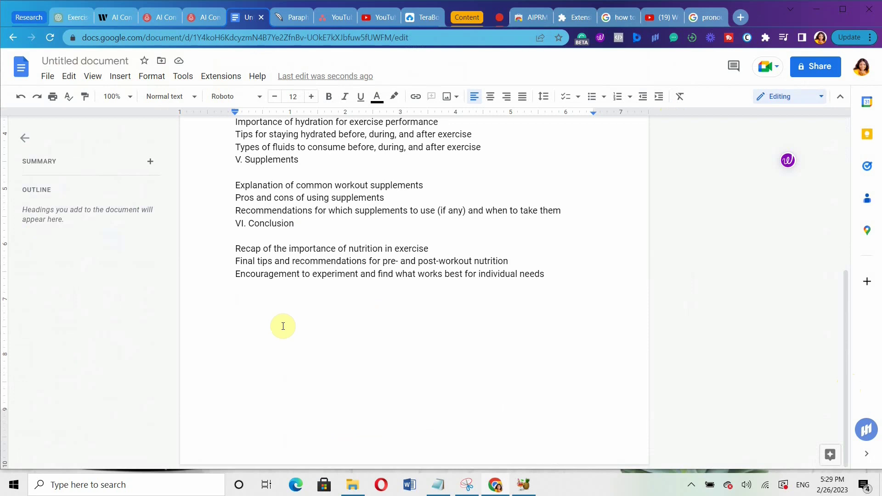
# Return to ChatGPT and request a long blog post paragraph on Exercise for "I. Introduction", including that section's two outline points.
pyautogui.click(72, 20)
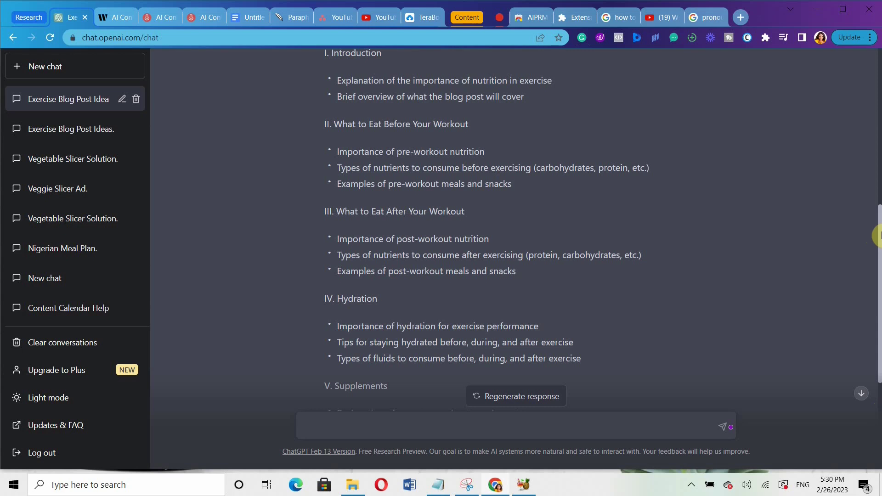
pyautogui.scroll(3, 877, 235)
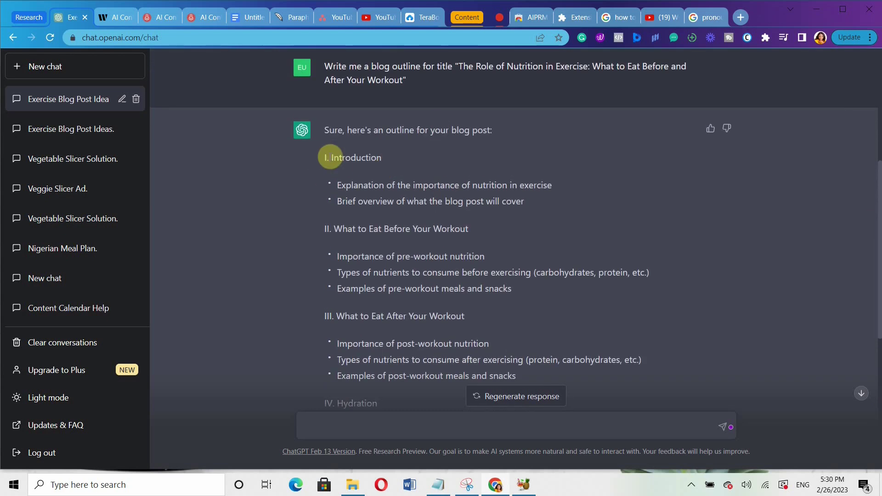
pyautogui.scroll(-6, 317, 285)
pyautogui.click(309, 426)
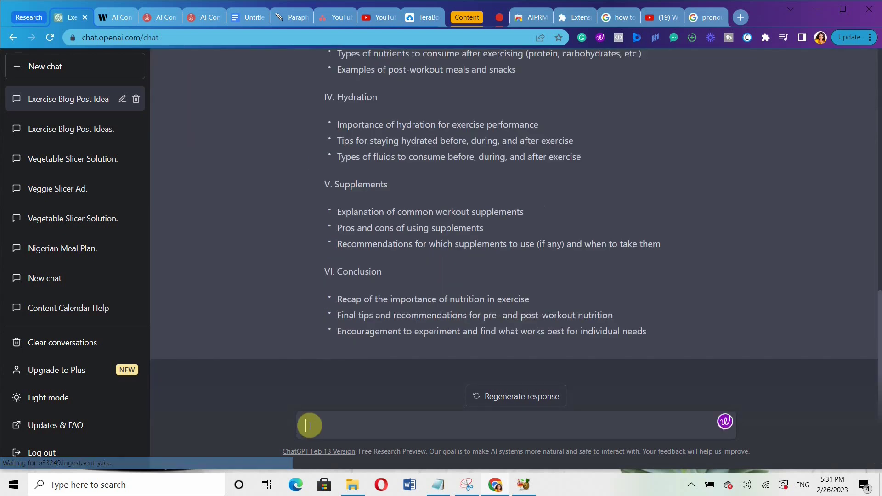
pyautogui.write('Wr')
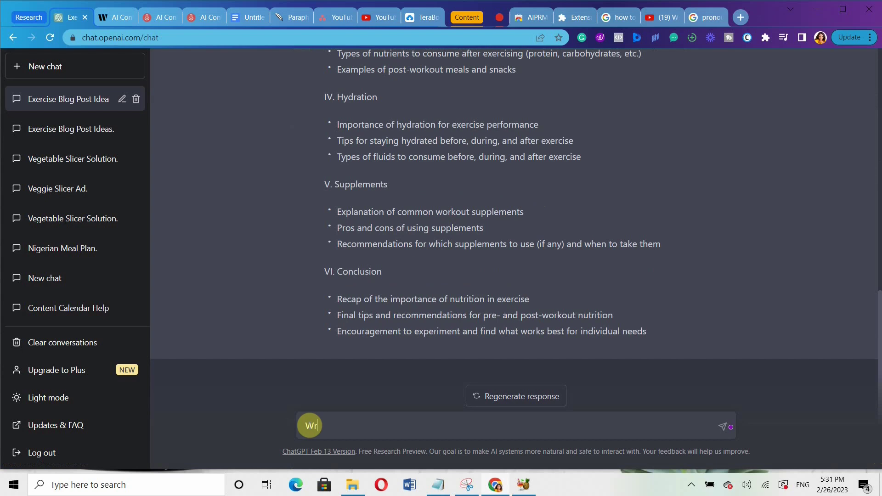
pyautogui.write('ite a long blog post paragraph for the following section')
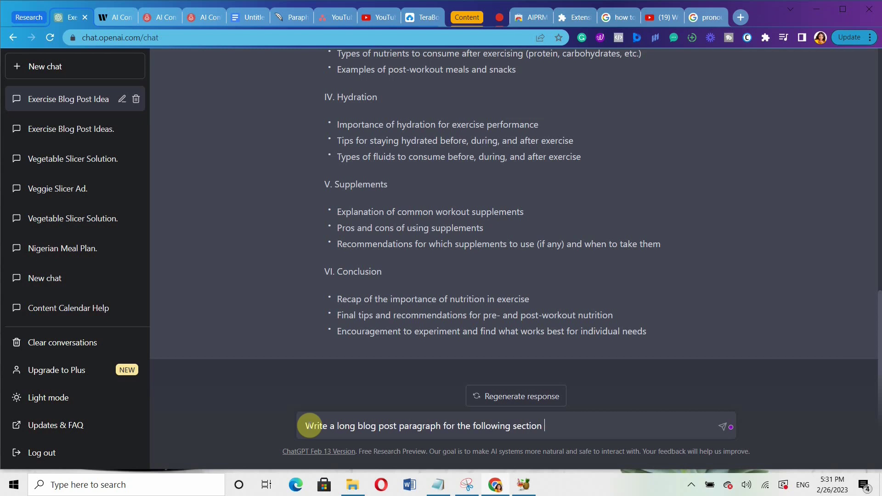
pyautogui.write(' on Exercise')
pyautogui.write('I. Introduction  Explanation of the importance of nutrition in exercise Brief overview of what the blog post will cover')
pyautogui.press('Return')
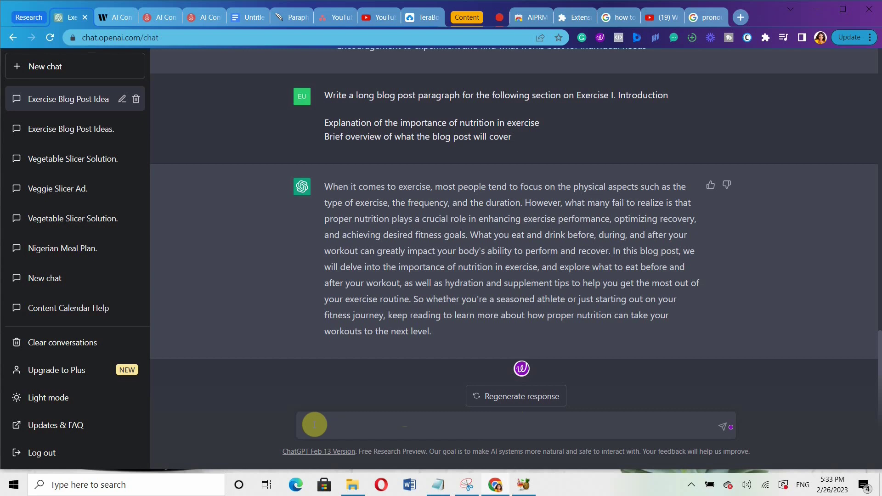
# Ask ChatGPT to lengthen the introduction with the prompt "Expand it more".
pyautogui.write('Exp')
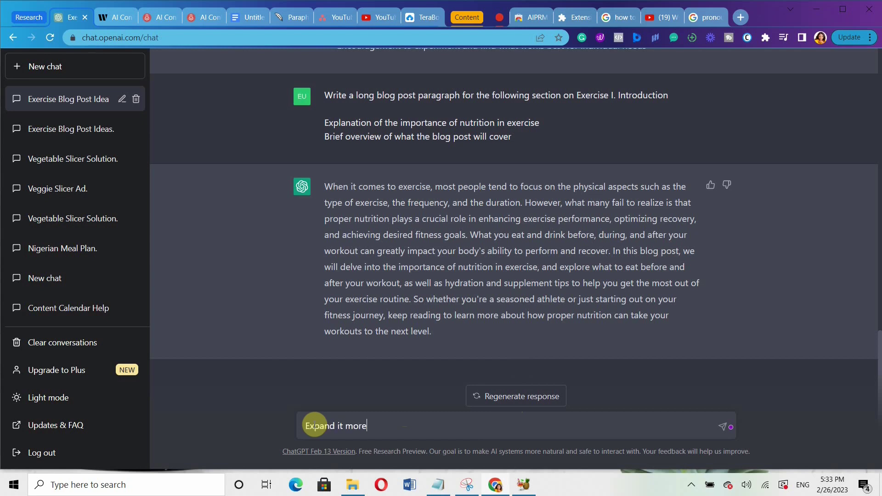
pyautogui.write('and it more')
pyautogui.press('Return')
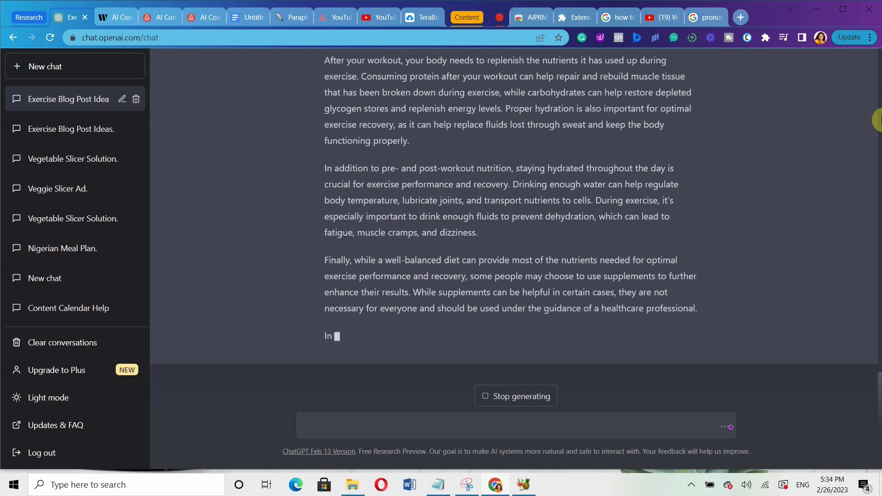
pyautogui.scroll(6, 879, 413)
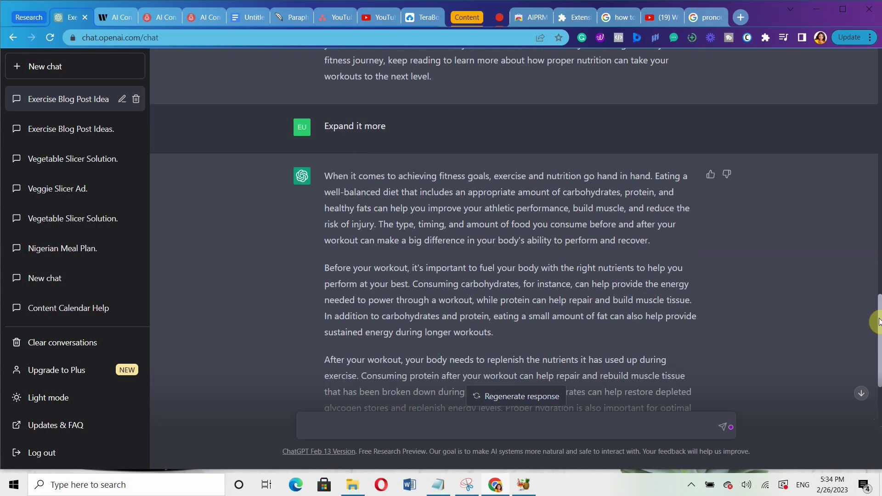
pyautogui.moveTo(879, 321); pyautogui.dragTo(879, 269)
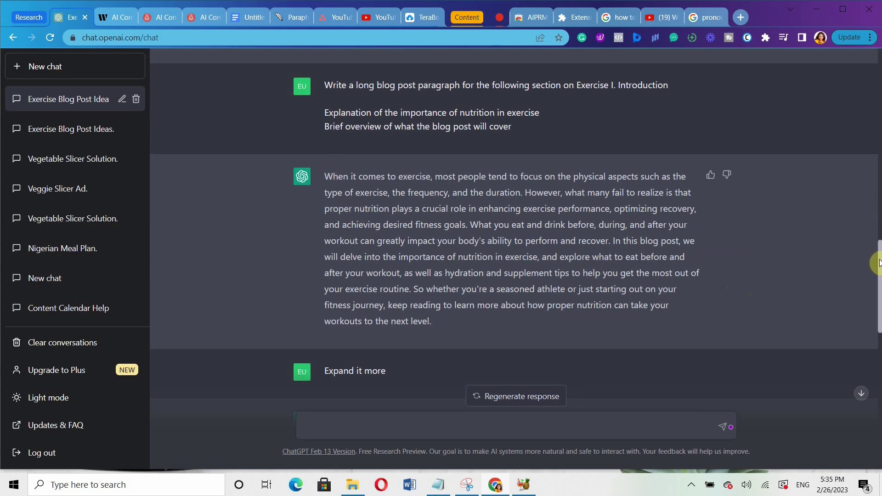
pyautogui.moveTo(878, 263); pyautogui.dragTo(877, 128)
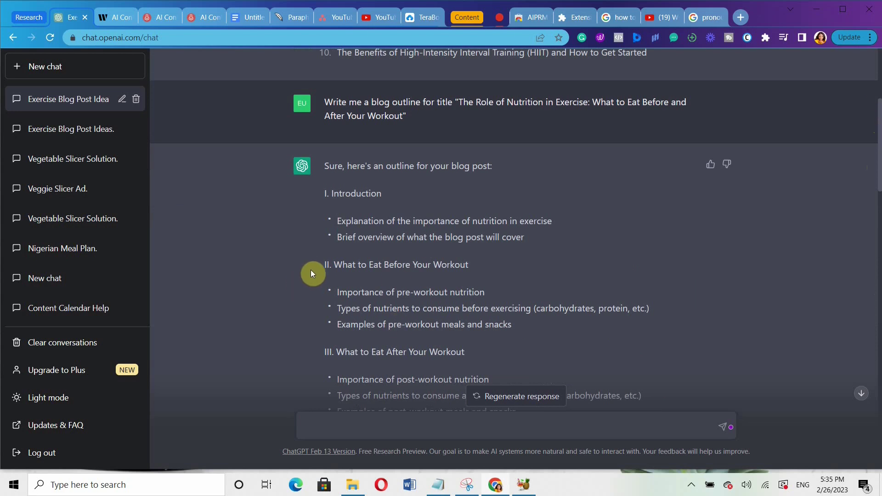
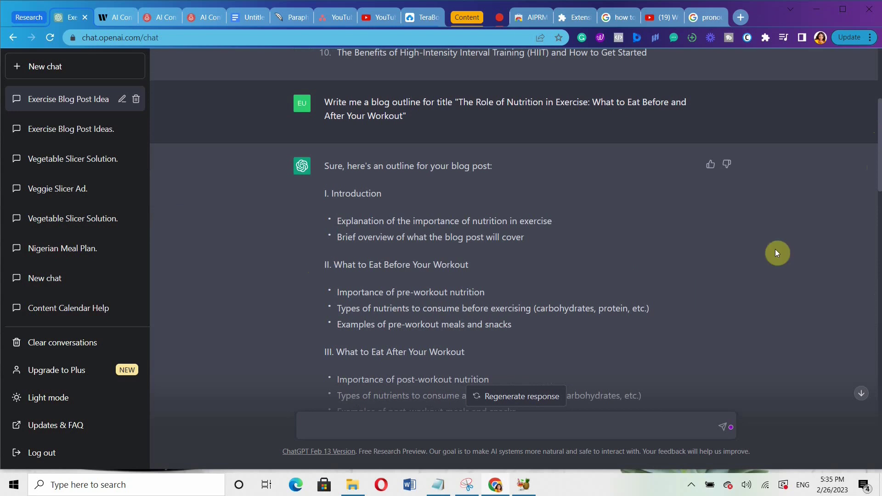
pyautogui.moveTo(878, 159); pyautogui.dragTo(878, 281)
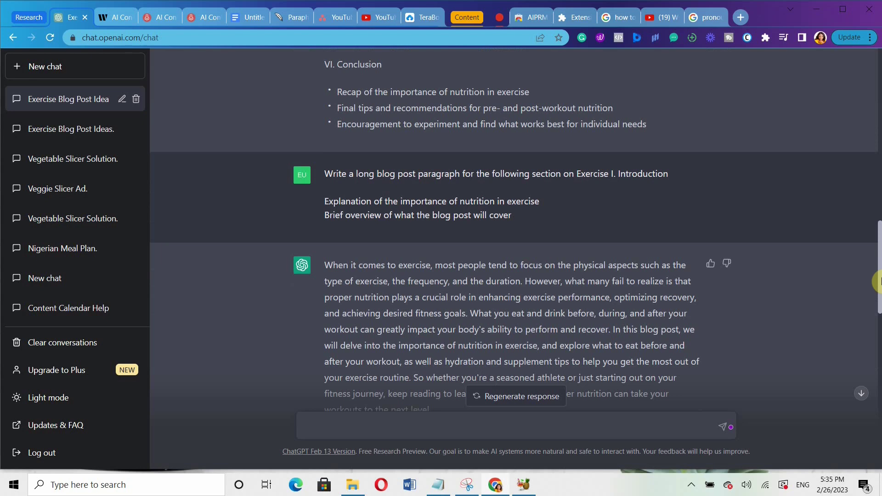
# Copy the outline section "II. What to Eat Before Your Workout" with its three points from the ChatGPT conversation.
pyautogui.moveTo(879, 275); pyautogui.dragTo(878, 136)
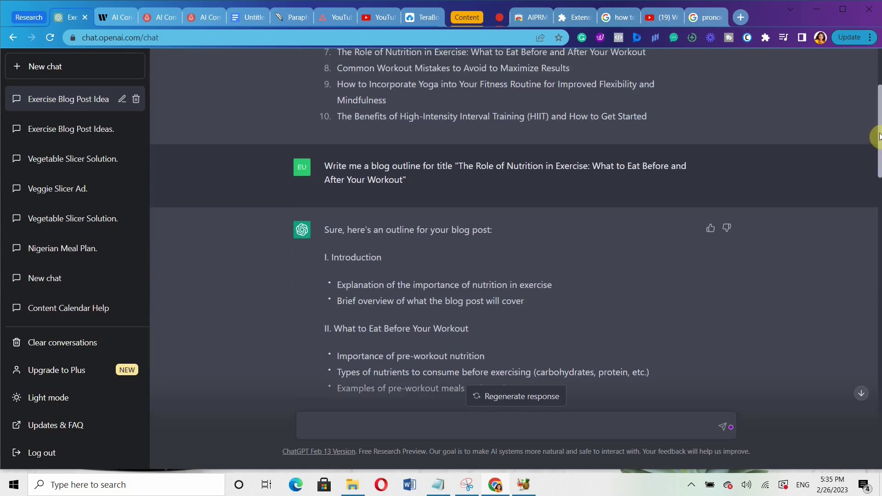
pyautogui.scroll(-3, 335, 172)
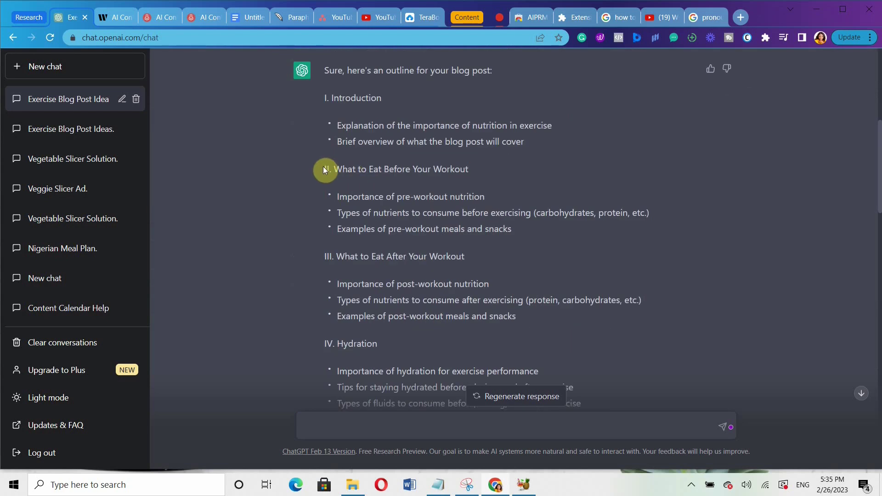
pyautogui.moveTo(323, 169); pyautogui.dragTo(538, 230)
pyautogui.hotkey('ctrl', 'c')
# Ask ChatGPT to "Write a long blog post paragraph for the following section", including the copied section II heading and points.
pyautogui.scroll(-10, 537, 230)
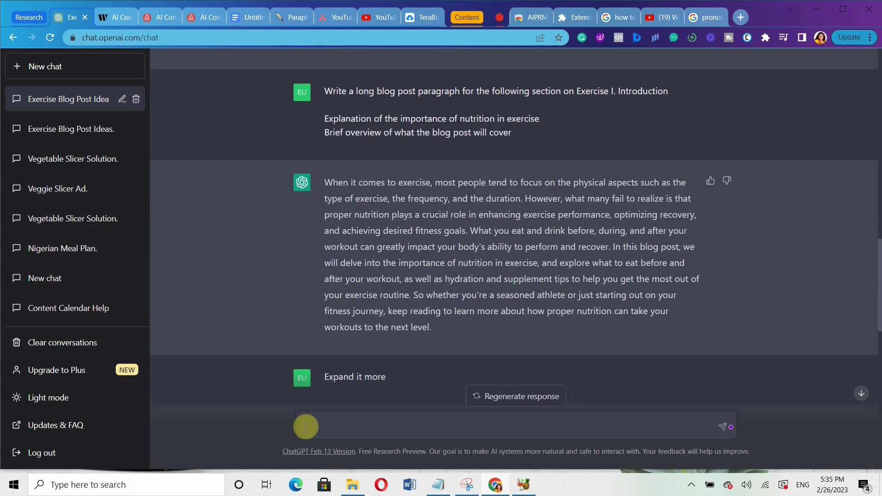
pyautogui.click(306, 426)
pyautogui.write('Write a long blog pos')
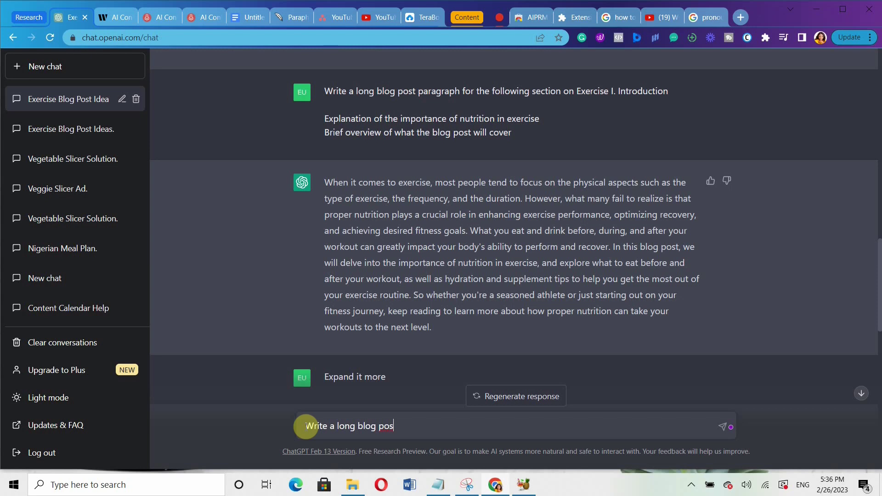
pyautogui.write('t paragraph for the followi')
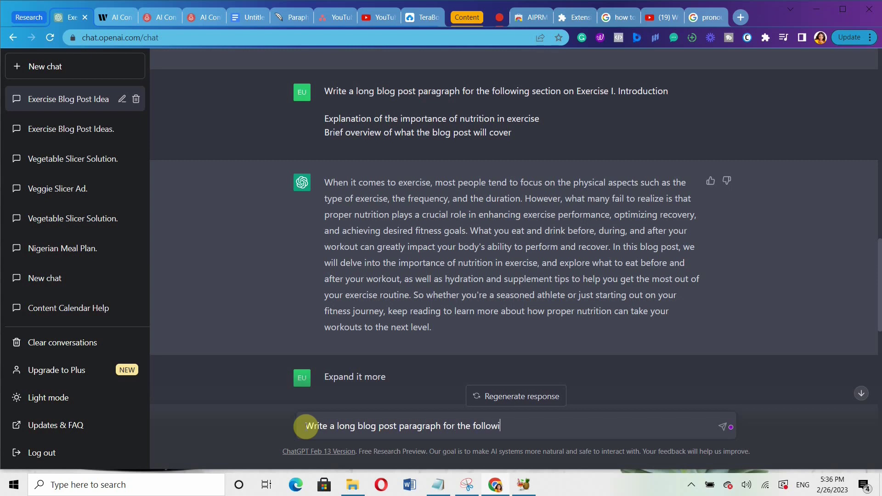
pyautogui.write('ng section')
pyautogui.hotkey('ctrl', 'v')
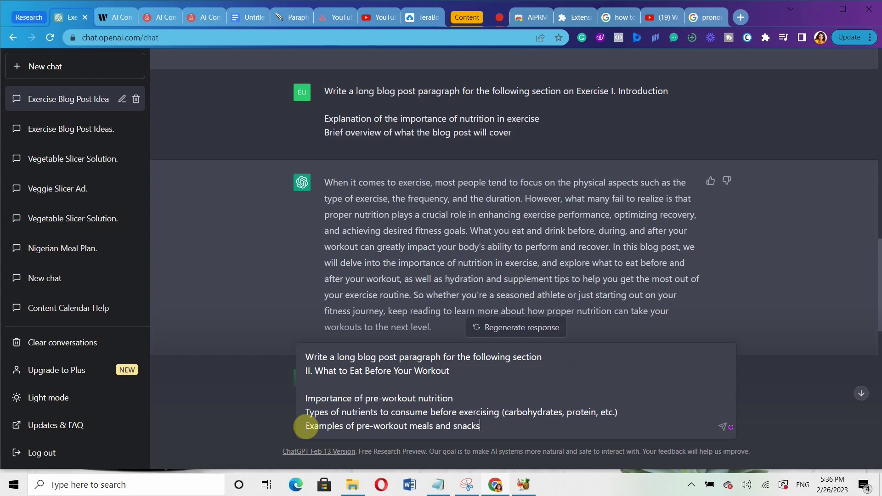
pyautogui.press('Return')
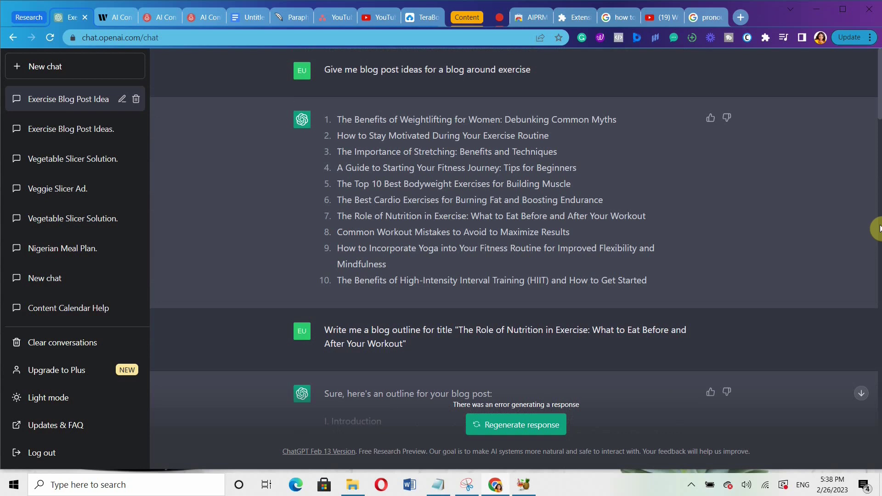
# Review the generated outline and select the introduction point "Explanation of the importance of nutrition in exercise".
pyautogui.scroll(-8, 878, 229)
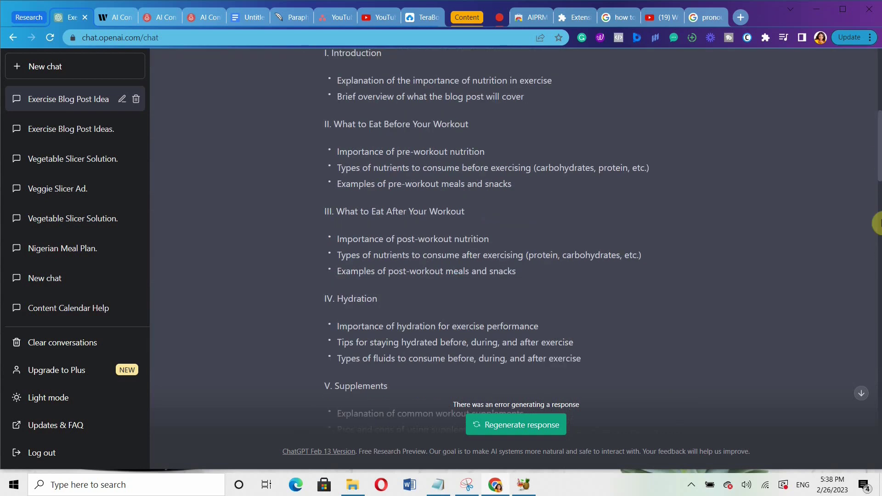
pyautogui.scroll(-8, 878, 235)
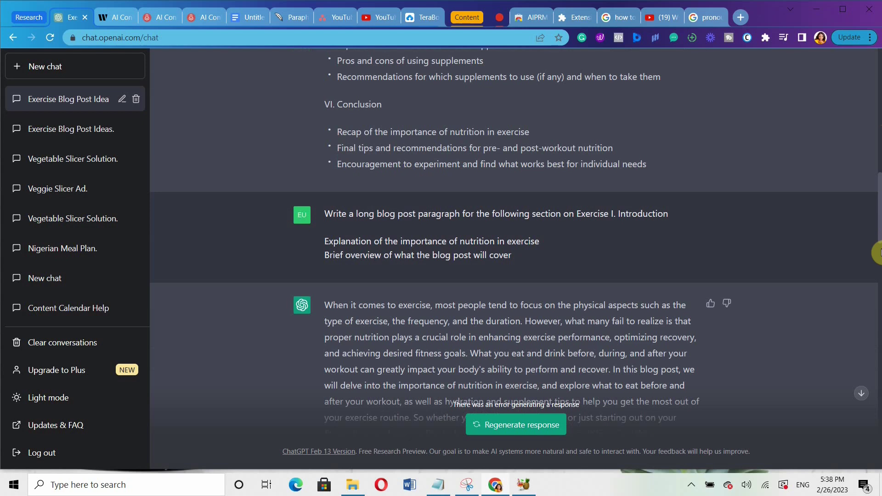
pyautogui.moveTo(878, 203); pyautogui.dragTo(879, 129)
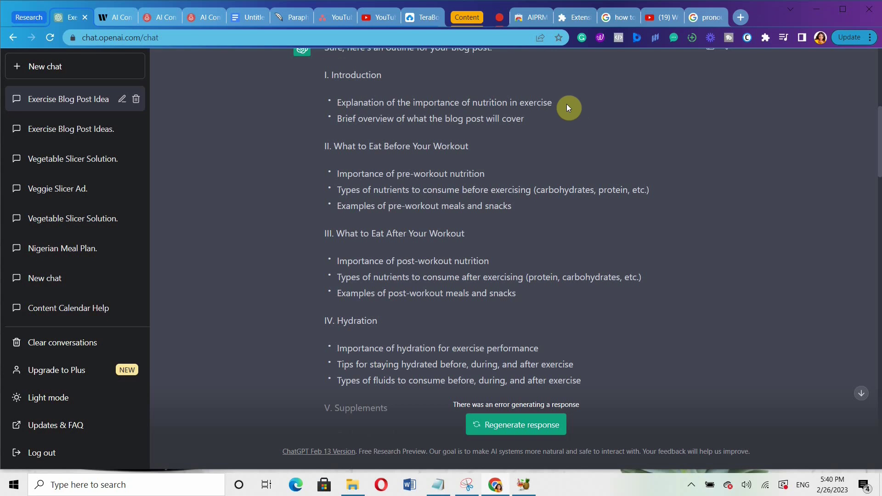
pyautogui.moveTo(567, 103); pyautogui.dragTo(337, 102)
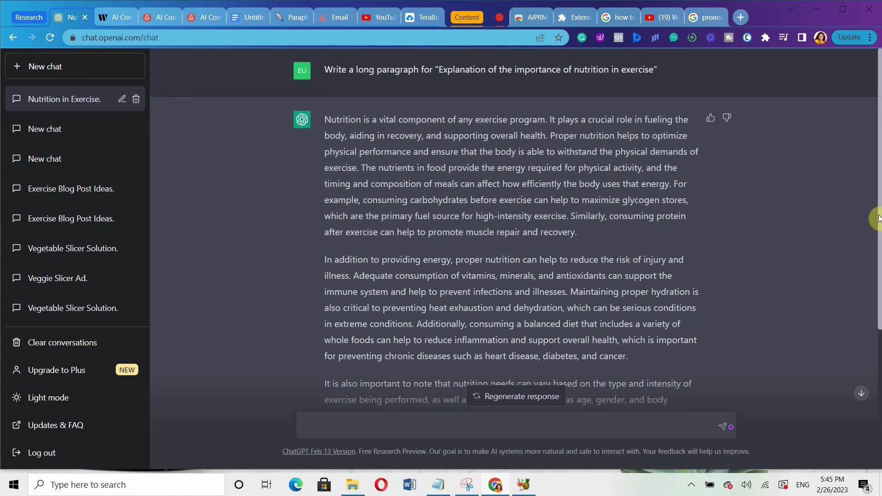
# Copy the first two paragraphs of ChatGPT's answer on the importance of nutrition in exercise.
pyautogui.scroll(-1, 878, 227)
pyautogui.scroll(1, 878, 250)
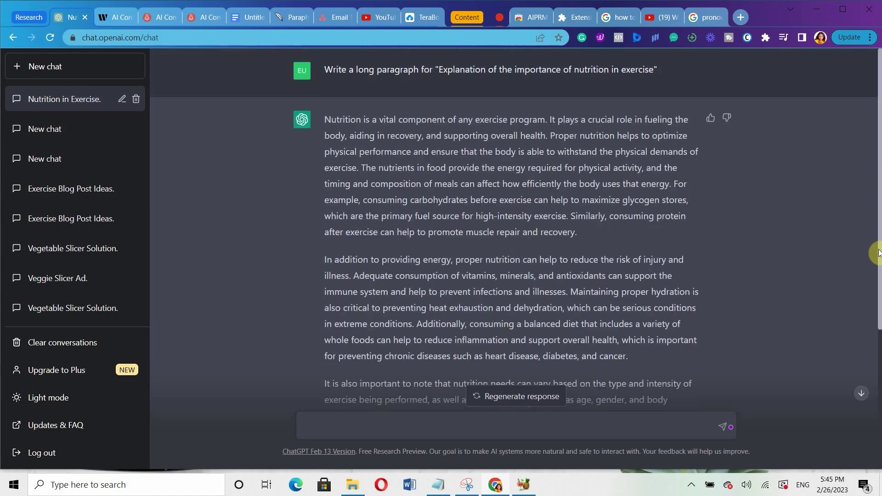
pyautogui.moveTo(324, 119); pyautogui.dragTo(627, 331)
pyautogui.hotkey('ctrl', 'c')
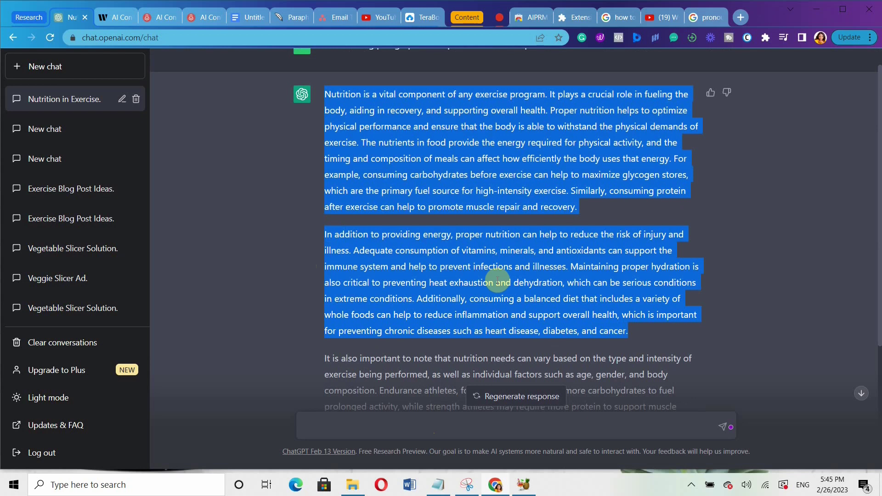
# Switch to the Google Docs outline, add blank lines below "Explanation of the importance of nutrition in exercise", and paste the copied paragraphs there.
pyautogui.click(245, 21)
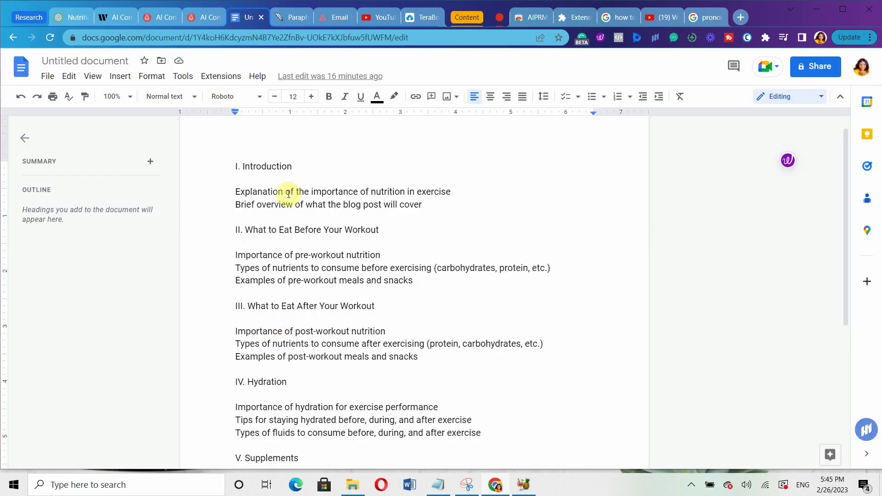
pyautogui.click(452, 191)
pyautogui.press('Return')
pyautogui.press('Return')
pyautogui.press('Return')
pyautogui.press('Return')
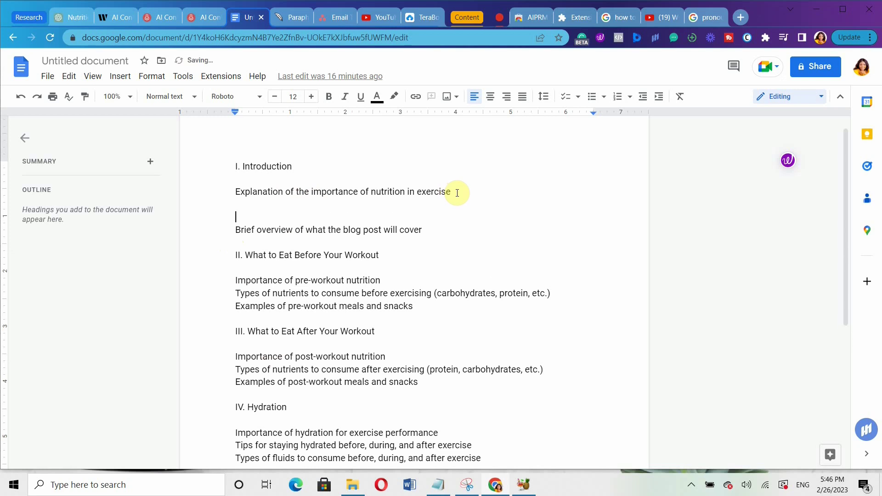
pyautogui.click(234, 214)
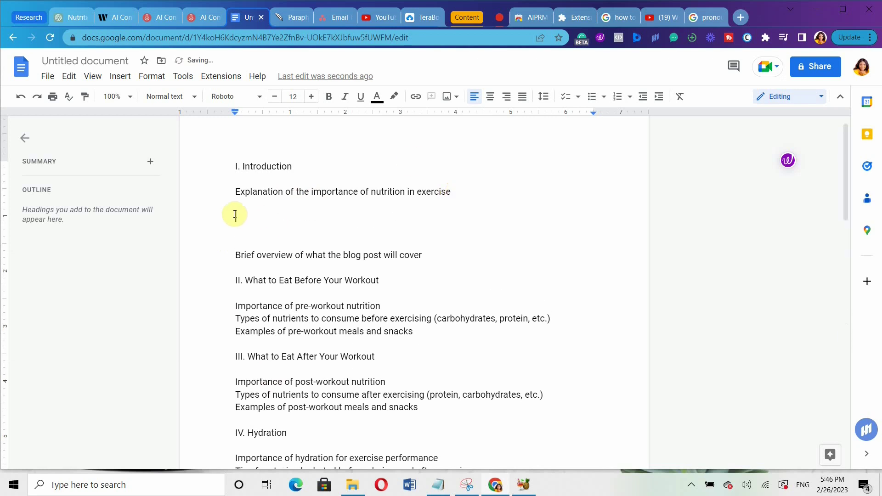
pyautogui.press('Return')
pyautogui.press('Return')
pyautogui.press('Return')
pyautogui.click(236, 214)
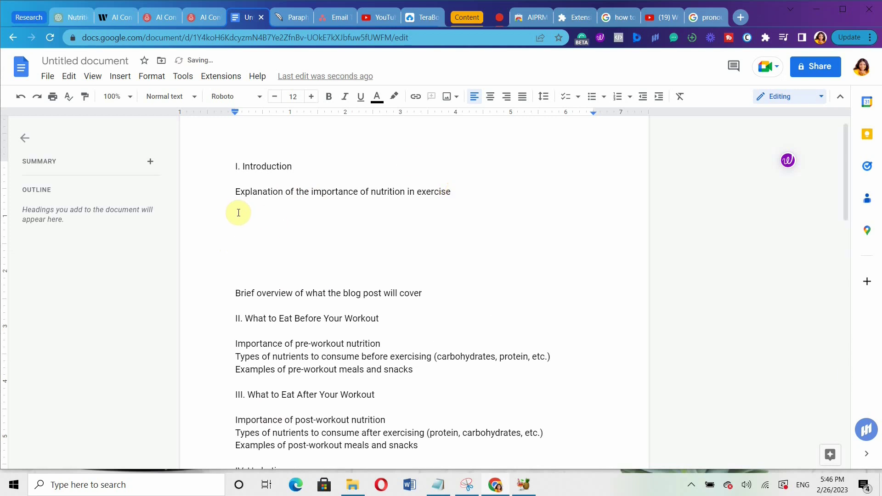
pyautogui.hotkey('ctrl', 'v')
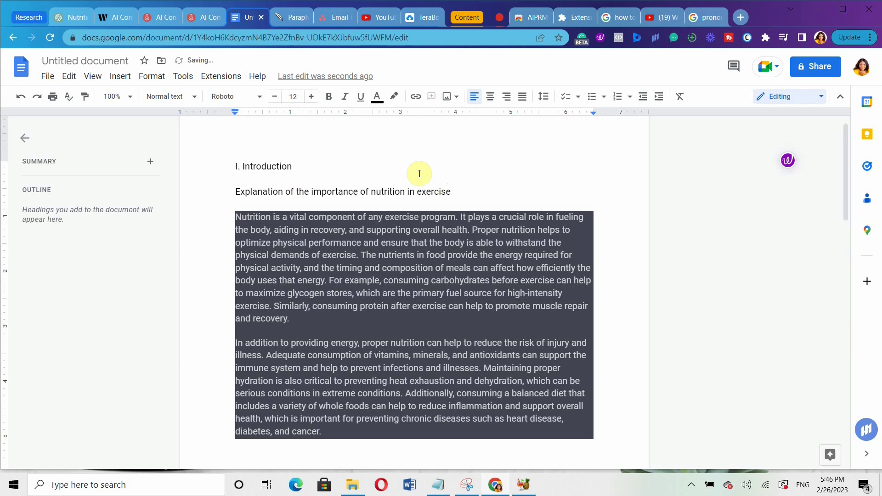
# Return to ChatGPT and copy the last two paragraphs of the answer, from "It is also important to note" to the end.
pyautogui.click(69, 17)
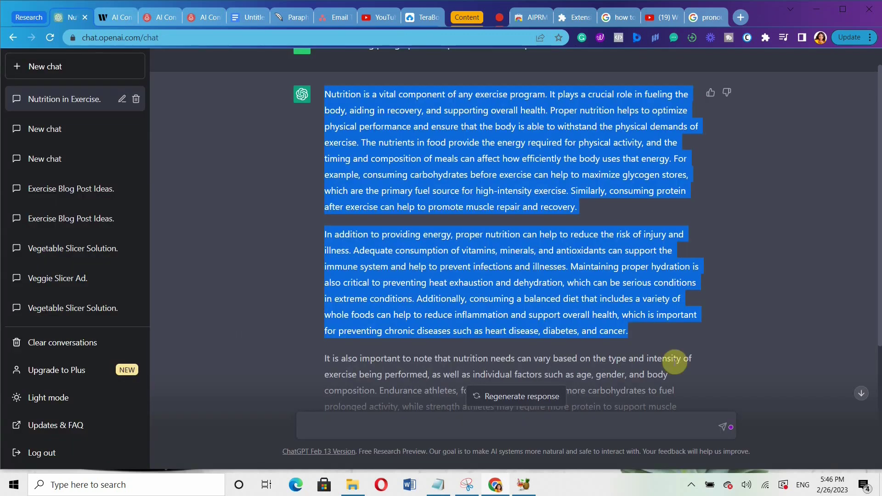
pyautogui.tripleClick(670, 361)
pyautogui.scroll(-4, 487, 325)
pyautogui.moveTo(487, 325); pyautogui.dragTo(628, 349)
pyautogui.hotkey('ctrl', 'c')
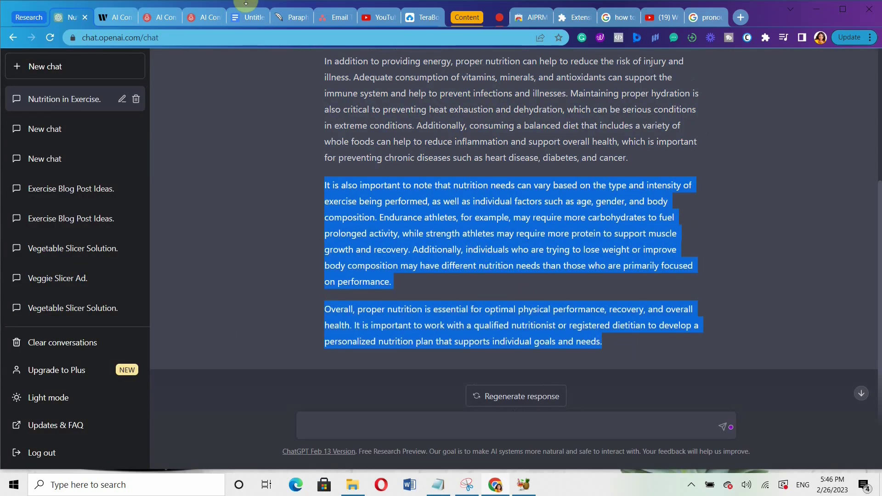
# Switch to the Google Docs document and paste the remaining two paragraphs directly after the ones already inserted.
pyautogui.click(238, 16)
pyautogui.scroll(-3, 496, 366)
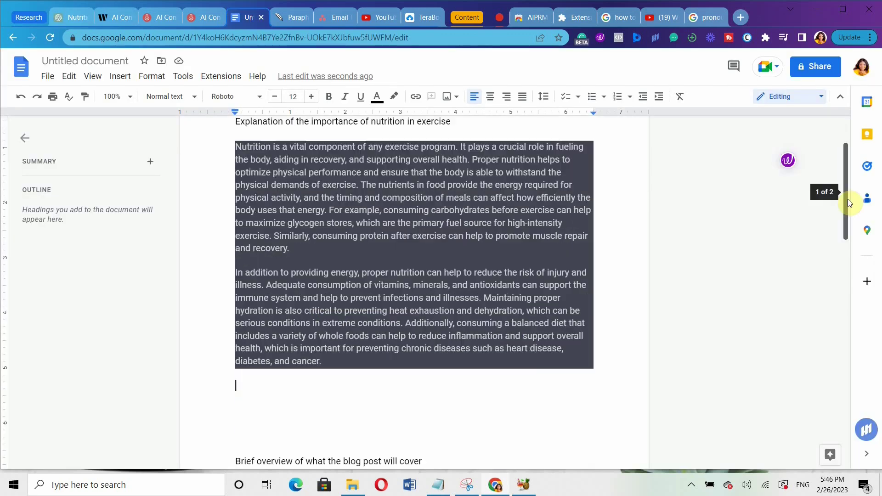
pyautogui.hotkey('ctrl', 'v')
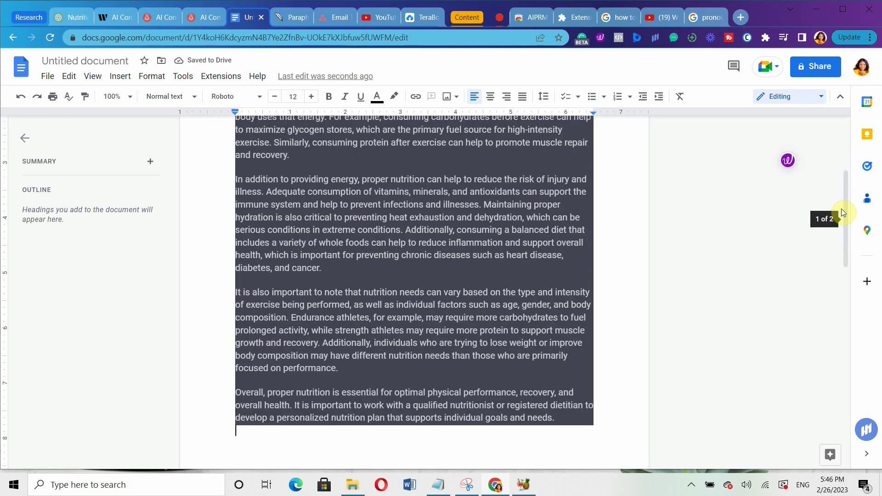
pyautogui.scroll(4, 841, 208)
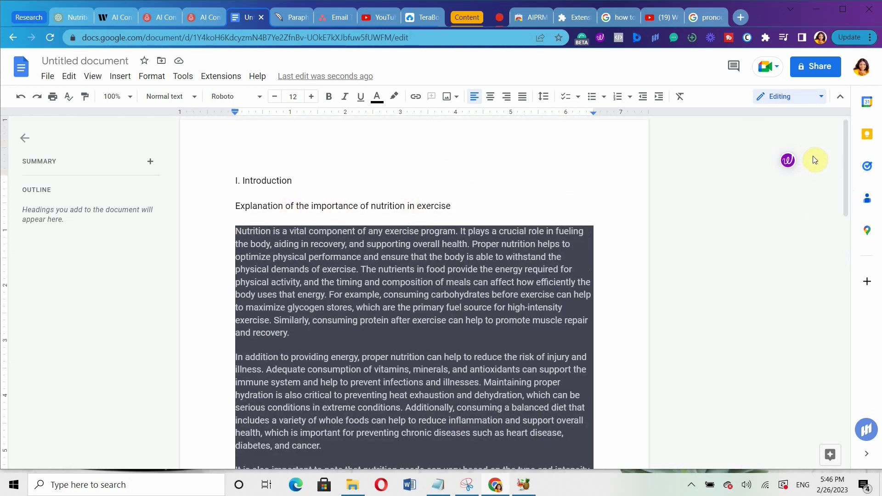
pyautogui.moveTo(845, 141); pyautogui.dragTo(867, 298)
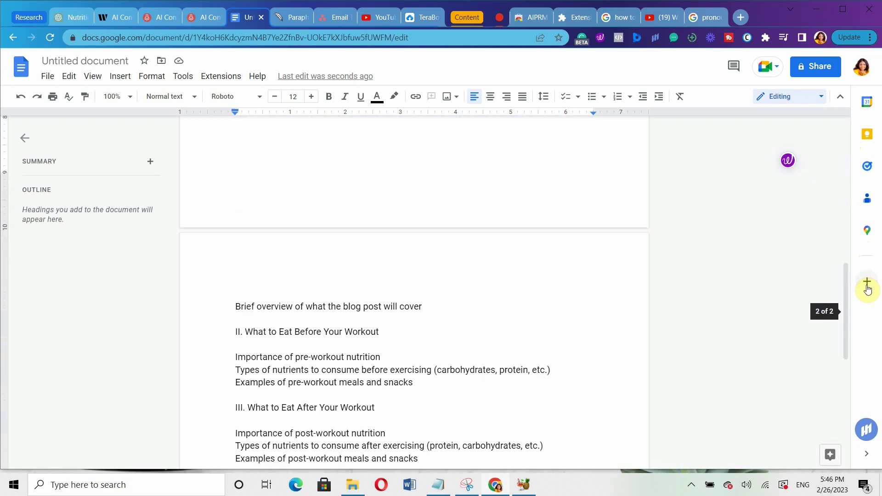
pyautogui.click(446, 309)
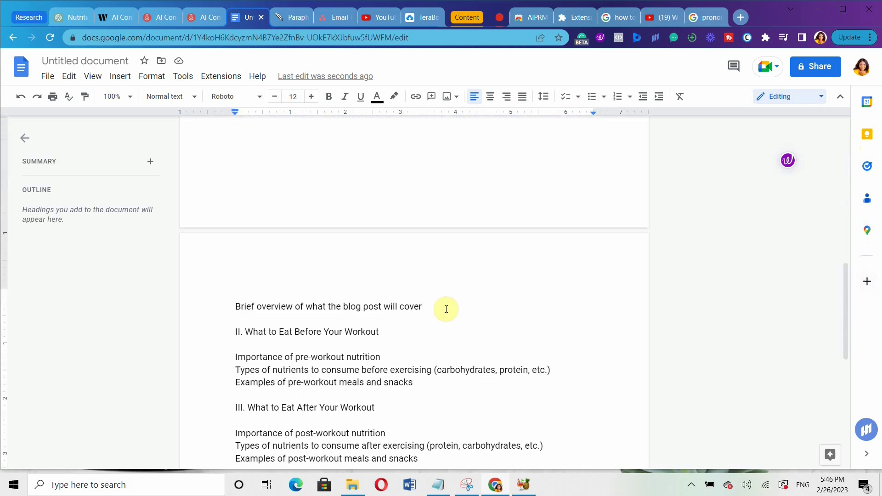
pyautogui.moveTo(446, 309); pyautogui.dragTo(222, 303)
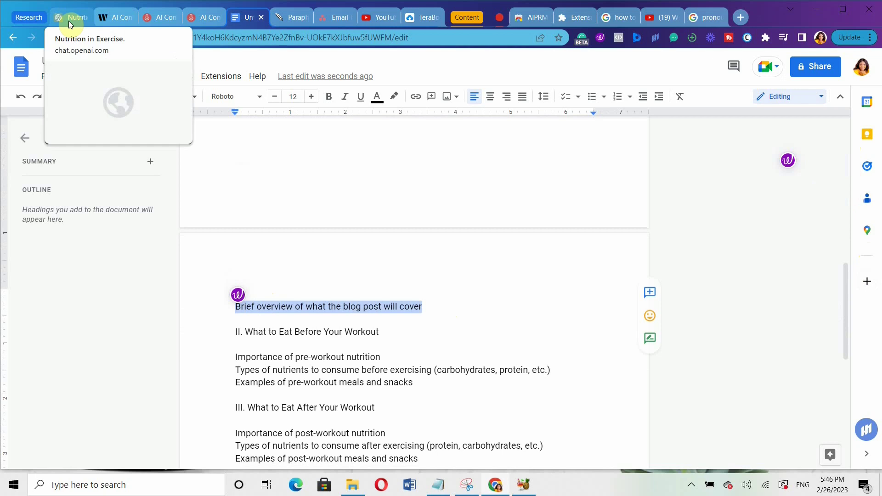
pyautogui.click(378, 323)
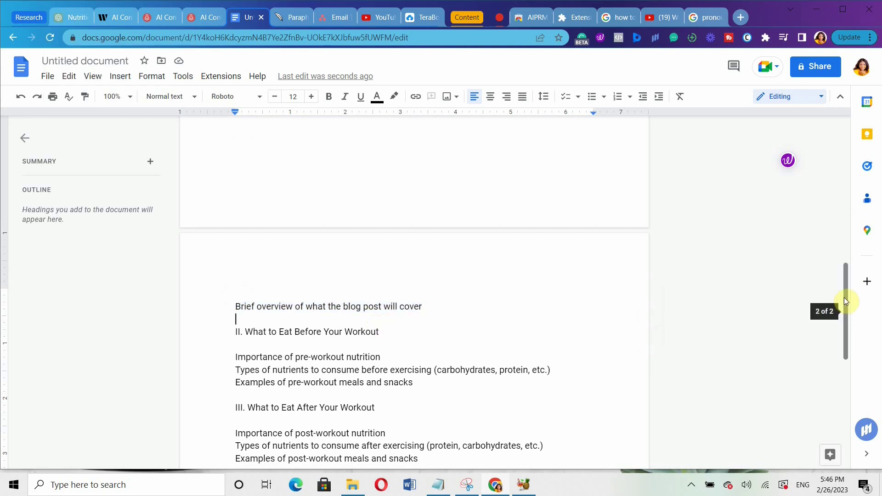
# Copy the outline point "Importance of pre-workout nutrition" from section II of the document.
pyautogui.moveTo(844, 303); pyautogui.dragTo(851, 329)
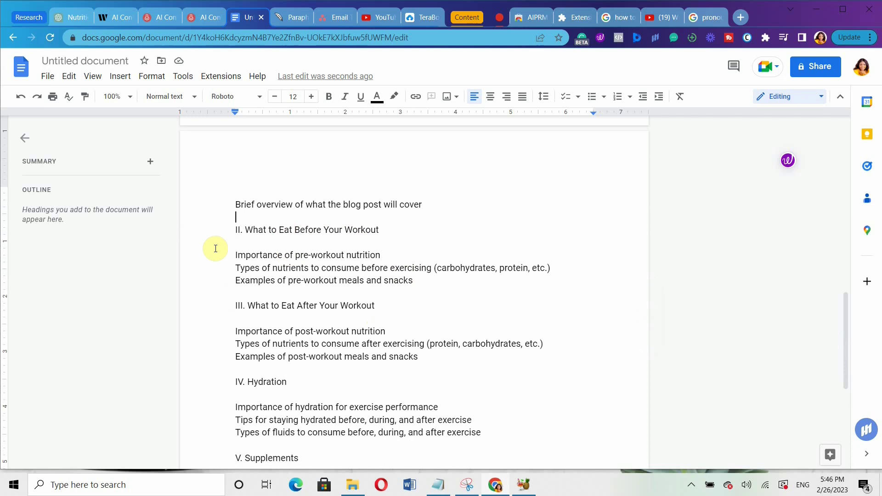
pyautogui.click(385, 258)
pyautogui.moveTo(385, 258); pyautogui.dragTo(225, 255)
pyautogui.hotkey('ctrl', 'c')
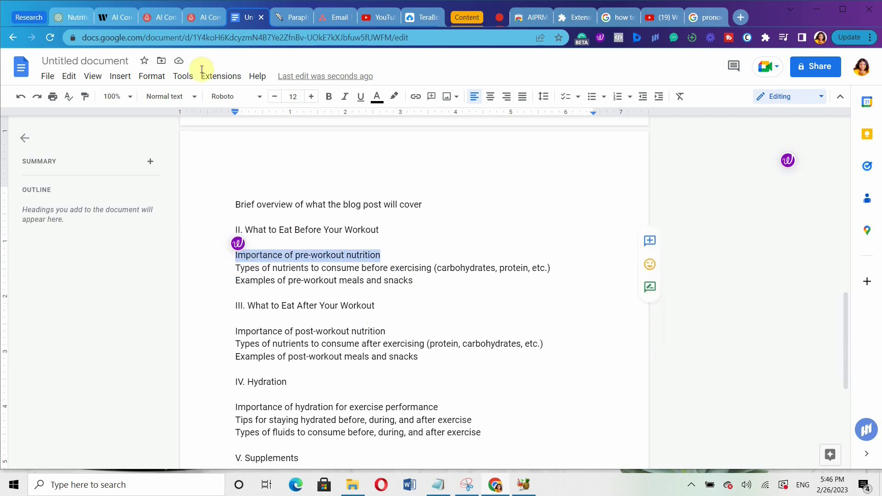
# Switch to ChatGPT and send the prompt "Write a long paragraph for "Importance of pre-workout nutrition"", with the copied point in quotation marks.
pyautogui.click(70, 16)
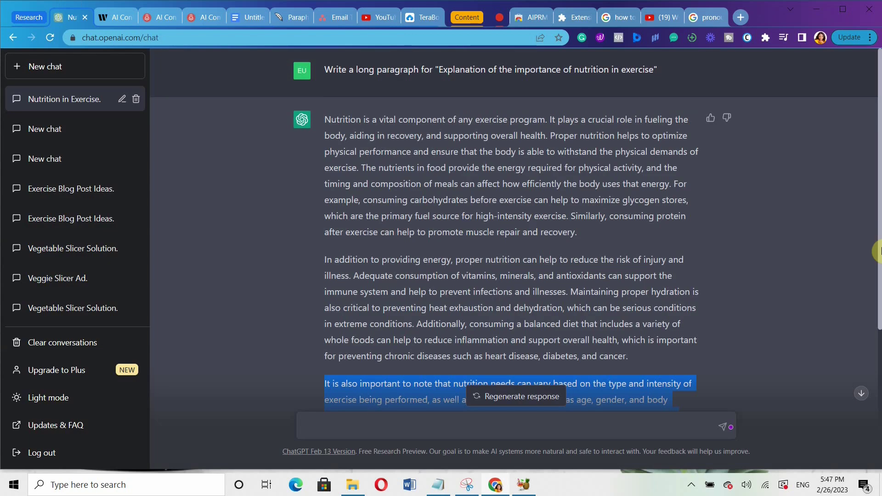
pyautogui.click(316, 431)
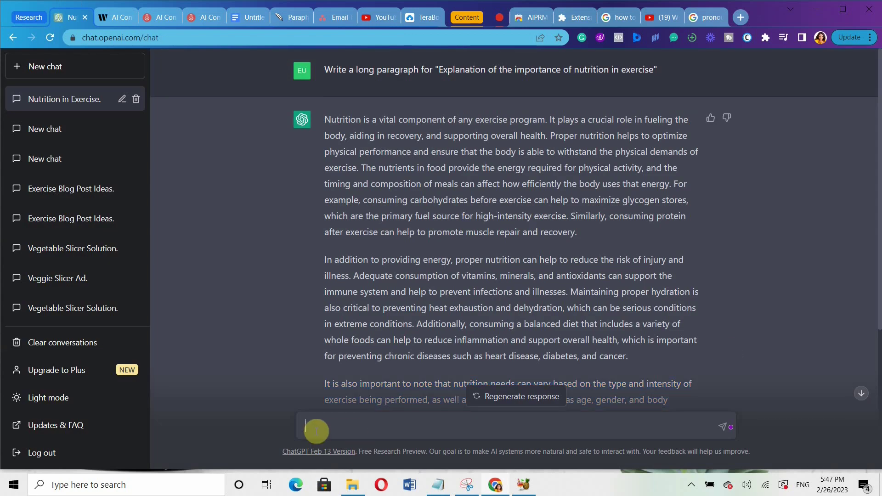
pyautogui.write('Write a long paragraph for')
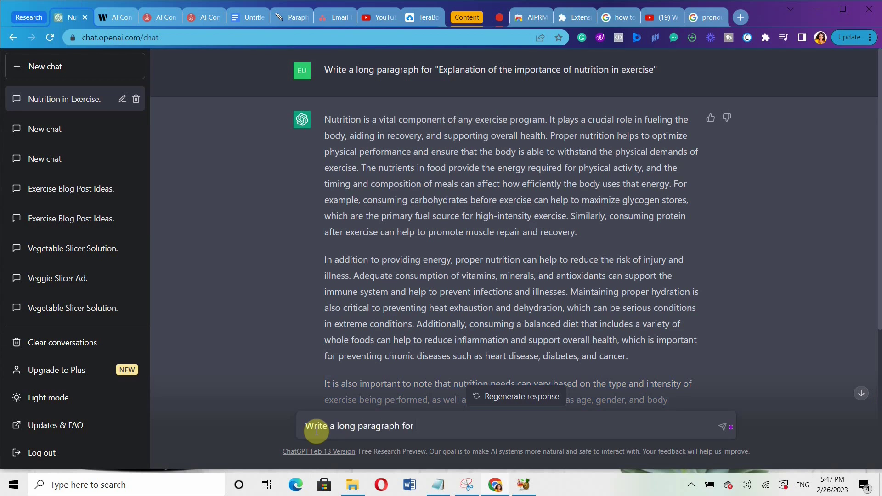
pyautogui.hotkey('ctrl', 'v')
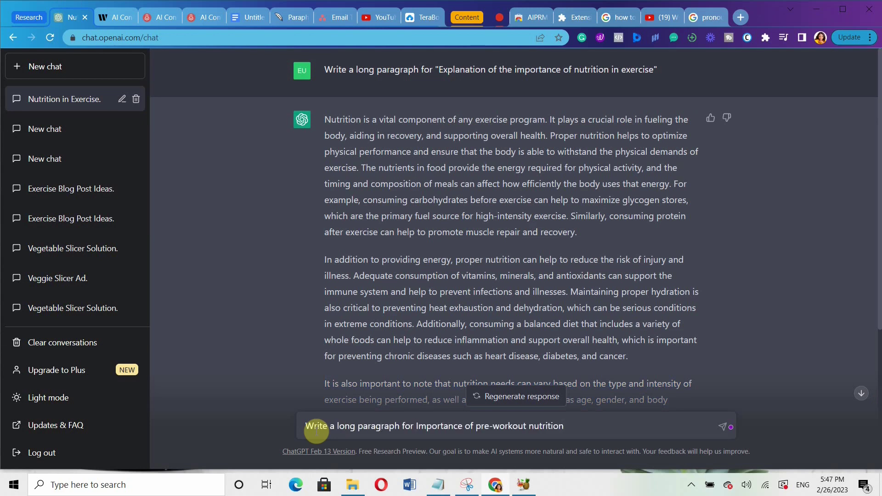
pyautogui.click(417, 428)
pyautogui.write('"')
pyautogui.press('End')
pyautogui.write('"')
pyautogui.scroll(-5, 878, 372)
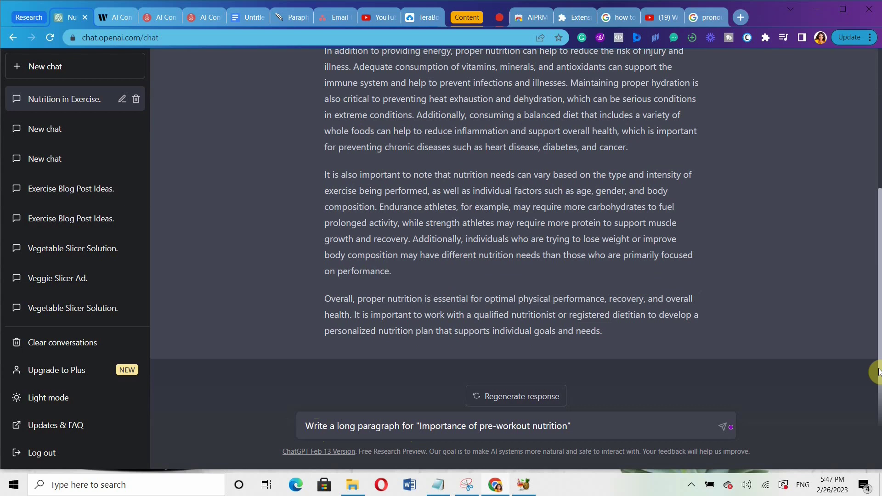
pyautogui.press('Return')
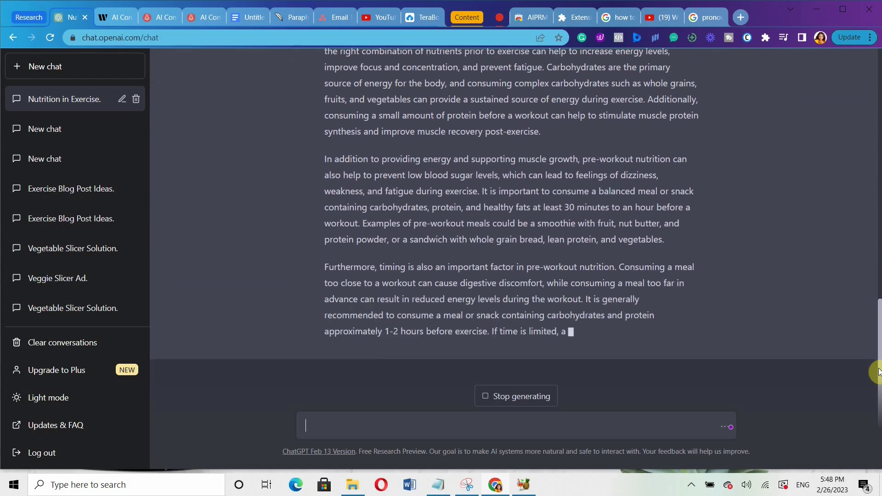
# Copy the first two paragraphs of the answer to the "Explanation of the importance of nutrition in exercise" prompt.
pyautogui.scroll(5, 877, 399)
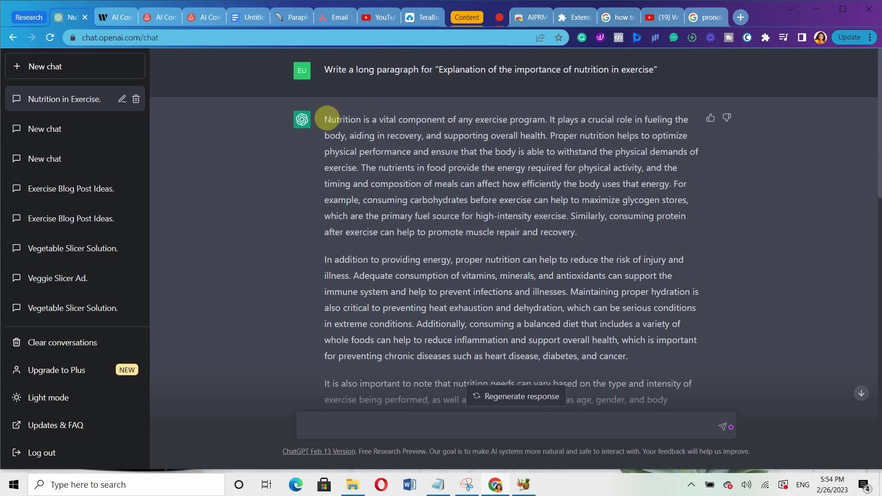
pyautogui.moveTo(326, 119)
pyautogui.mouseDown()
pyautogui.moveTo(404, 257)
pyautogui.moveTo(571, 339)
pyautogui.moveTo(626, 341)
pyautogui.moveTo(628, 356)
pyautogui.mouseUp()
pyautogui.hotkey('ctrl', 'c')
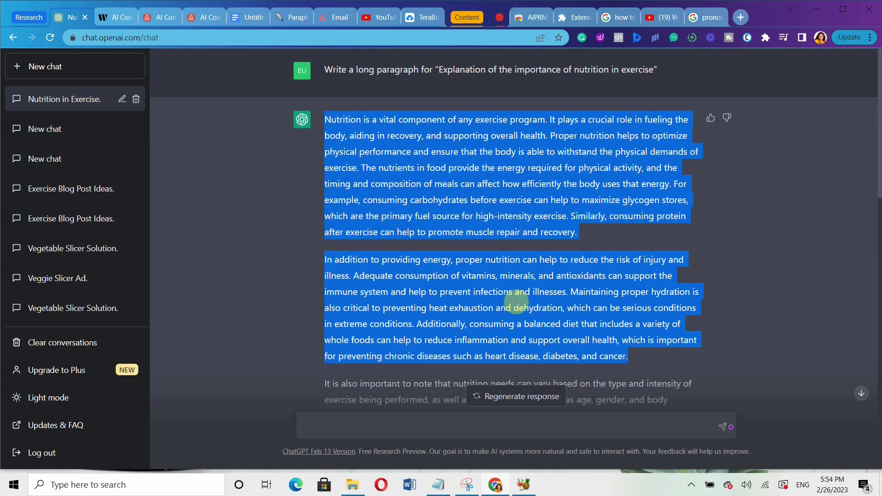
# Switch to Writer's AI Content Detector, paste the two copied paragraphs as the text to check, and analyze them.
pyautogui.click(113, 17)
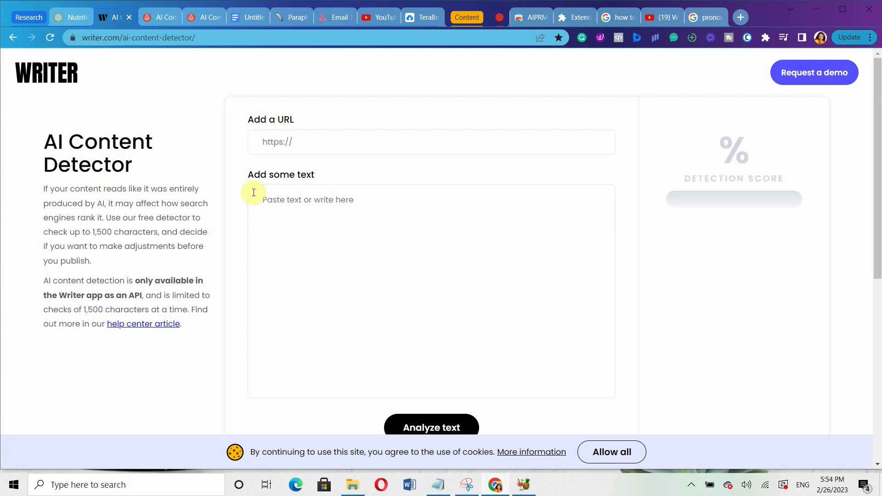
pyautogui.click(265, 204)
pyautogui.hotkey('ctrl', 'v')
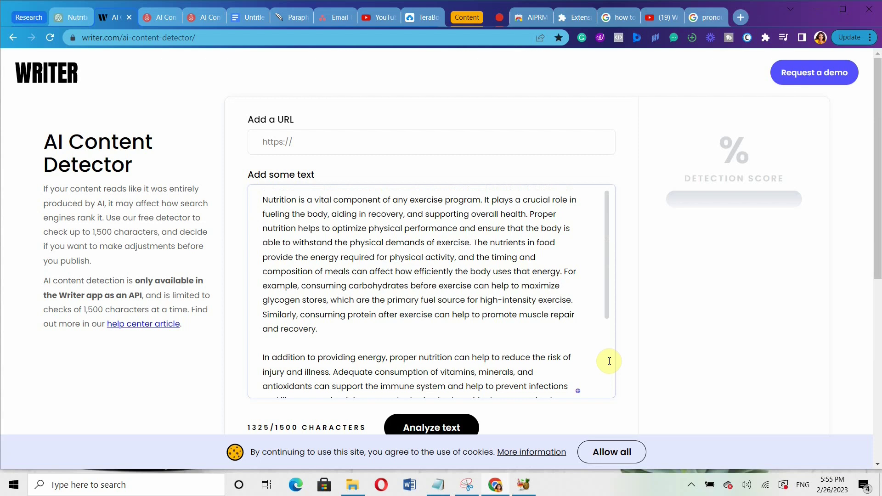
pyautogui.click(430, 429)
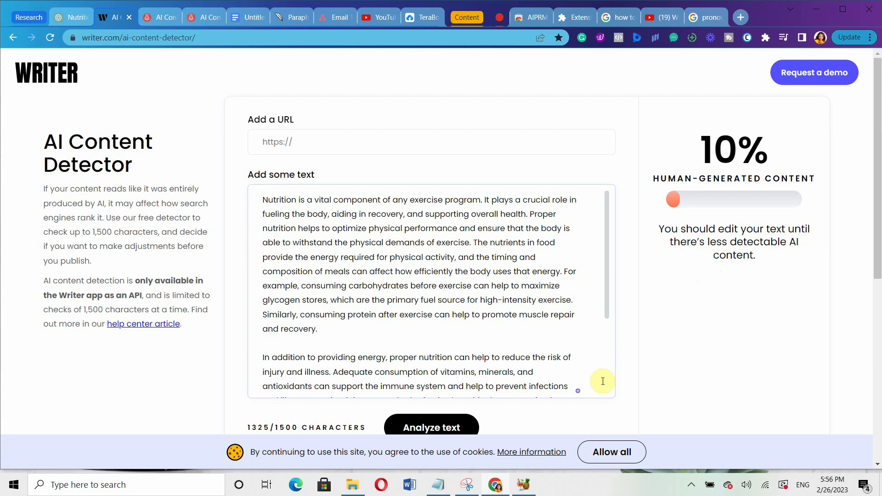
# Select the whole text in the detector and paste the same two paragraphs into QuillBot's Paraphraser.
pyautogui.scroll(-3, 607, 380)
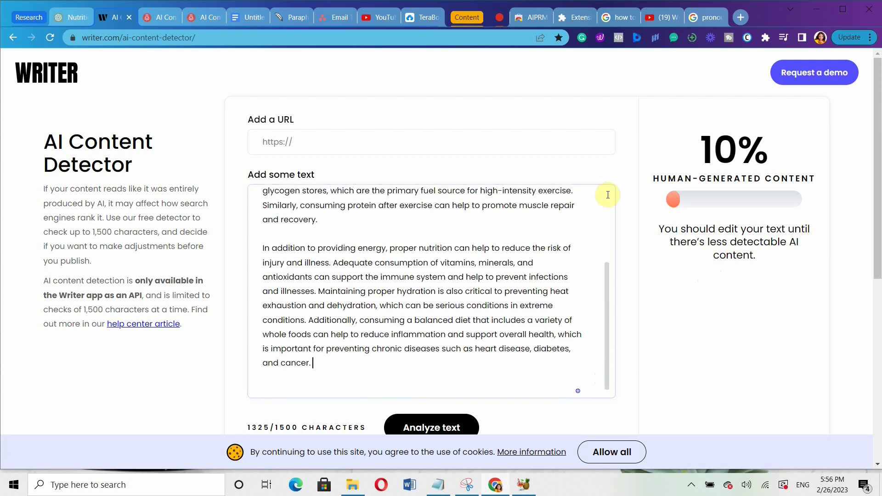
pyautogui.hotkey('ctrl', 'a')
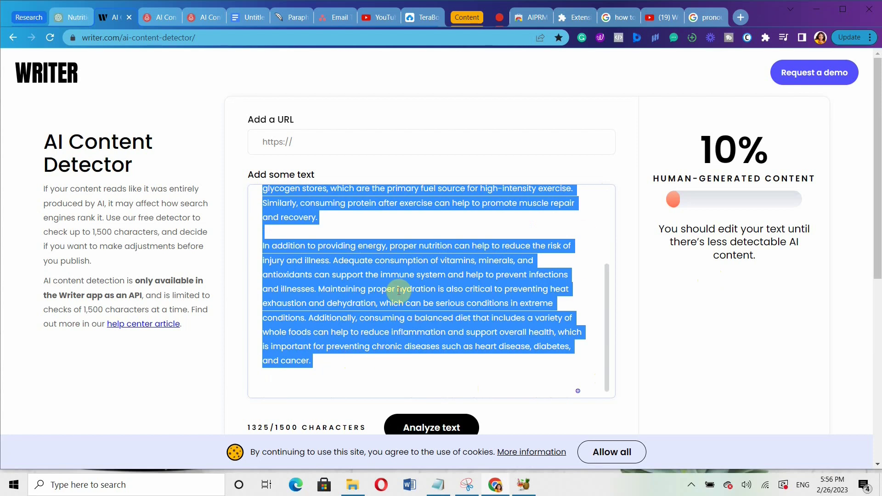
pyautogui.click(287, 20)
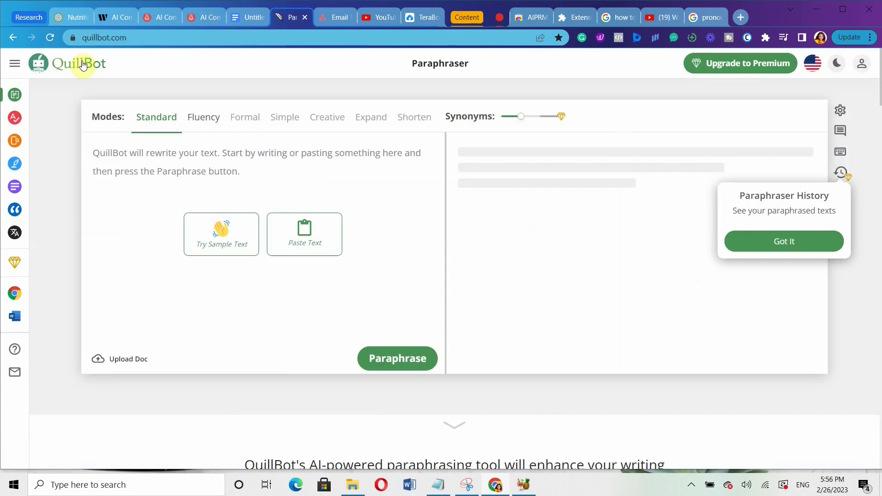
pyautogui.click(100, 148)
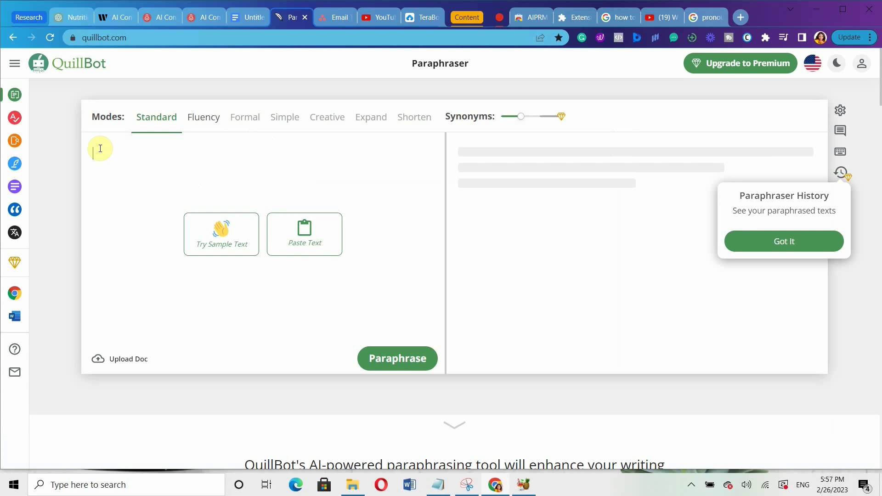
pyautogui.hotkey('ctrl', 'v')
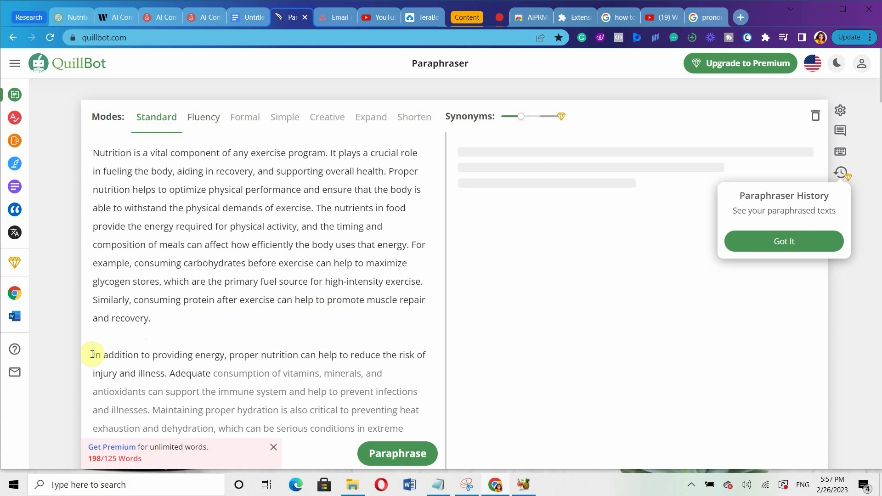
# Delete the second paragraph, starting "In addition to providing energy", from the input text and paraphrase the remaining paragraph in Standard mode.
pyautogui.moveTo(93, 355); pyautogui.dragTo(464, 441)
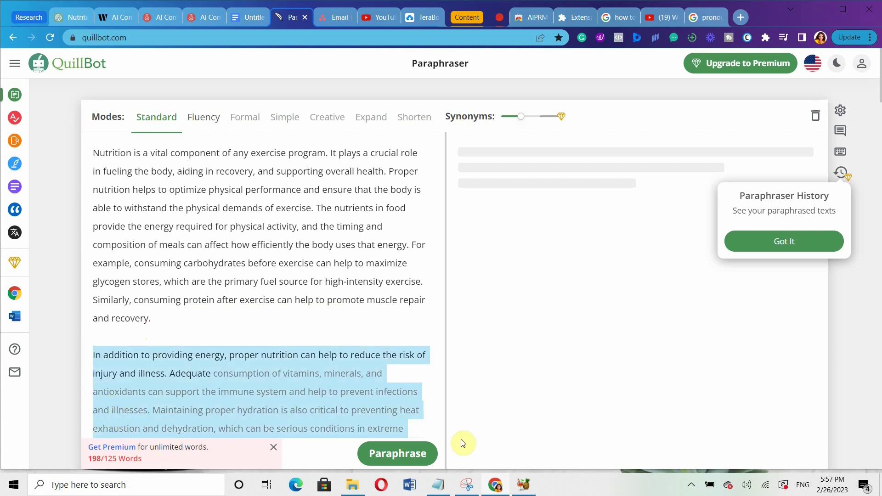
pyautogui.press('BackSpace')
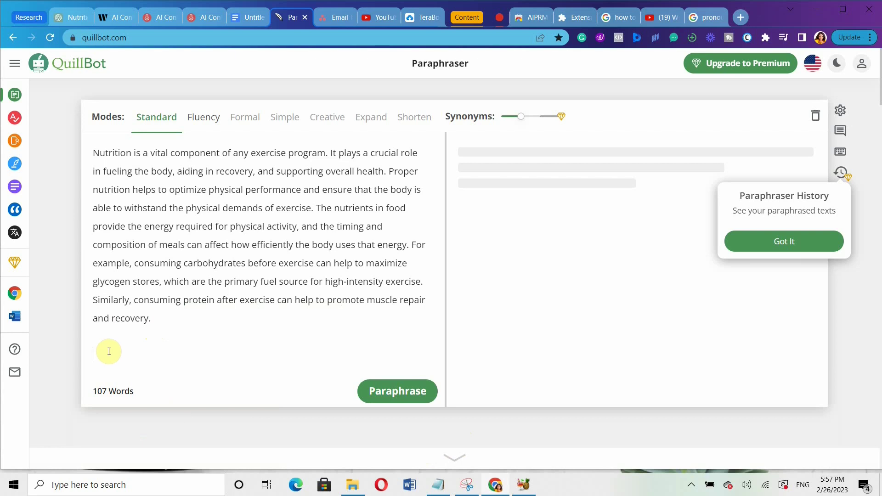
pyautogui.press('BackSpace')
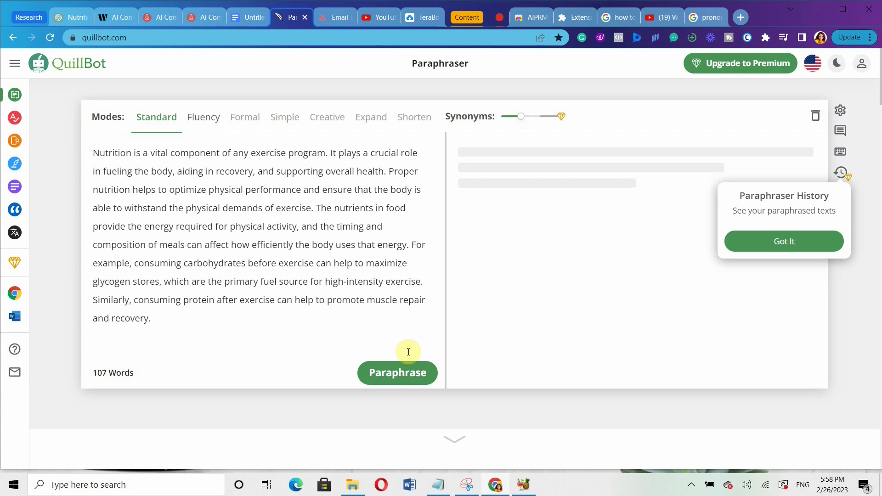
pyautogui.click(392, 372)
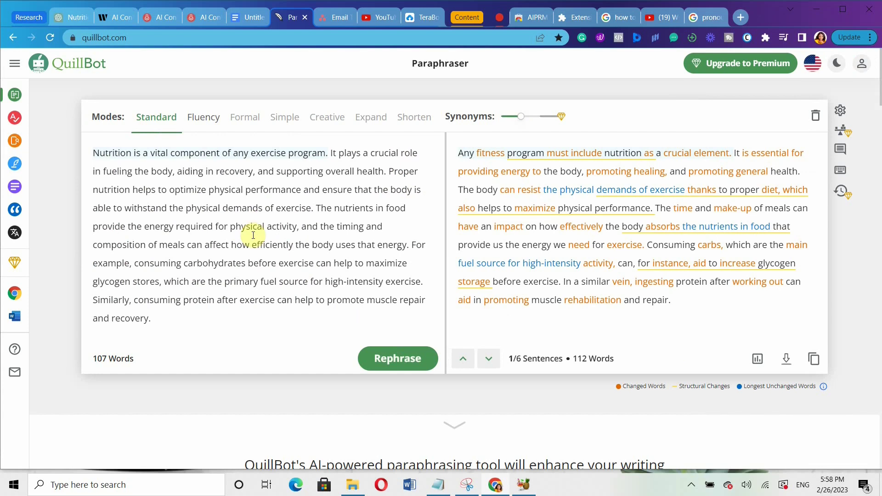
# Review the paraphrased paragraph and examine the synonym suggestions for "crucial element" and "body" without replacing any words.
pyautogui.moveTo(466, 151)
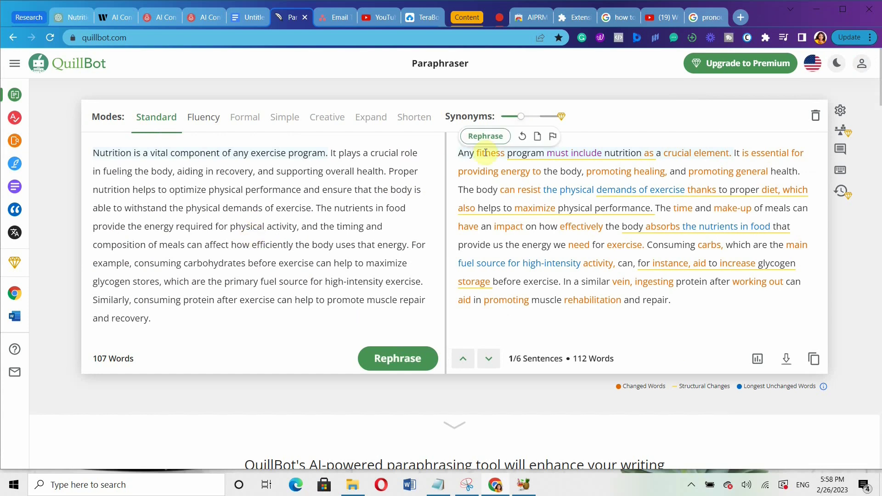
pyautogui.click(696, 161)
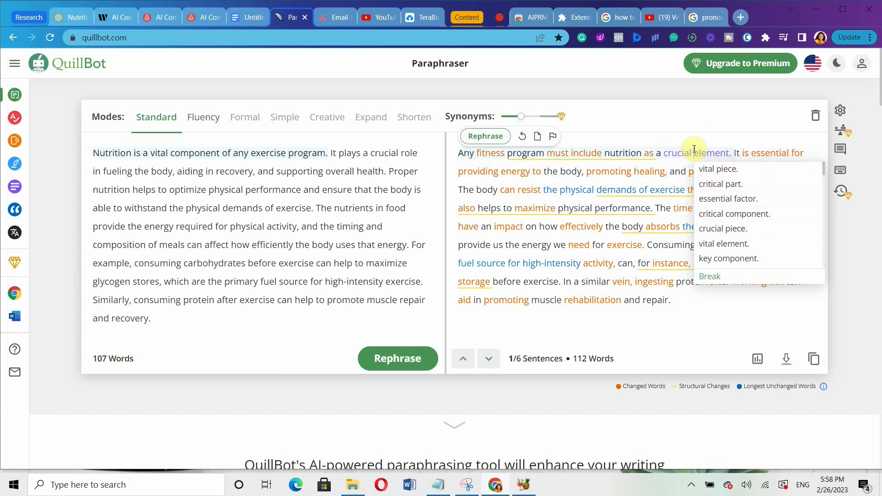
pyautogui.click(486, 190)
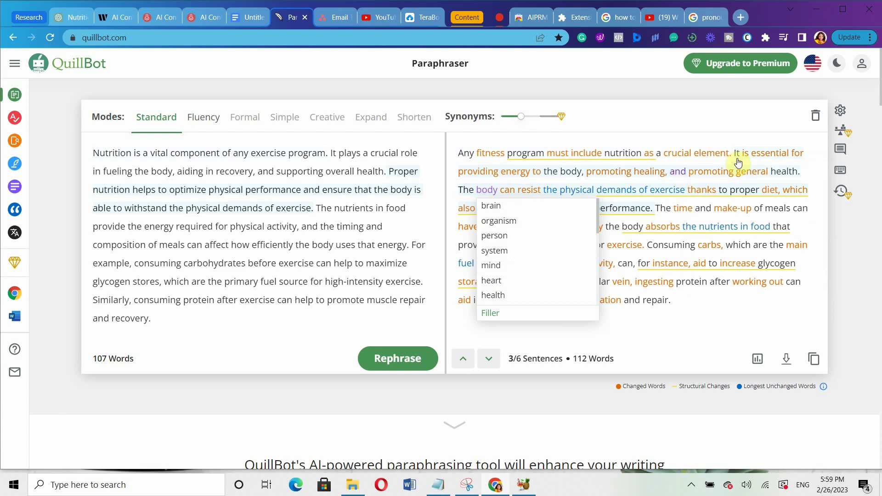
pyautogui.moveTo(701, 161)
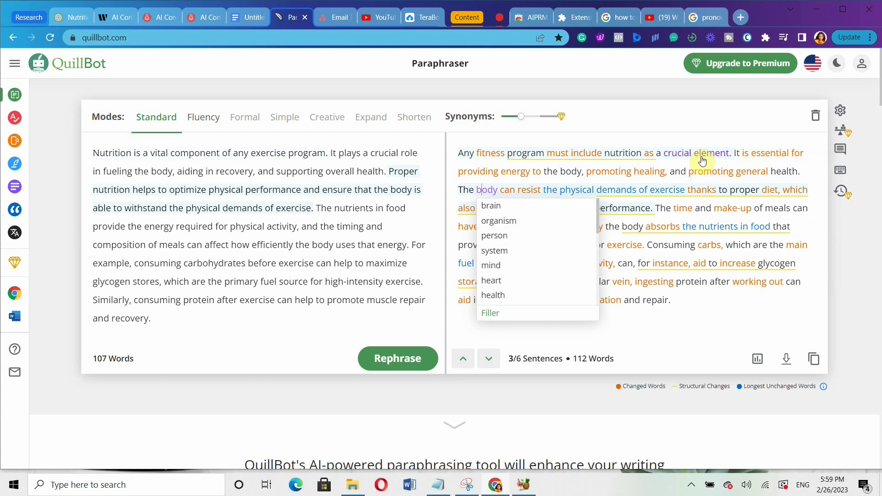
pyautogui.click(717, 320)
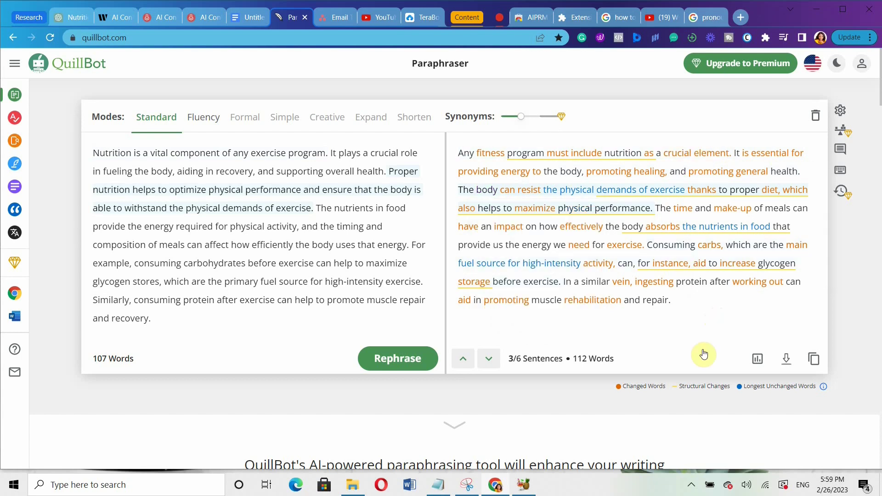
pyautogui.click(457, 154)
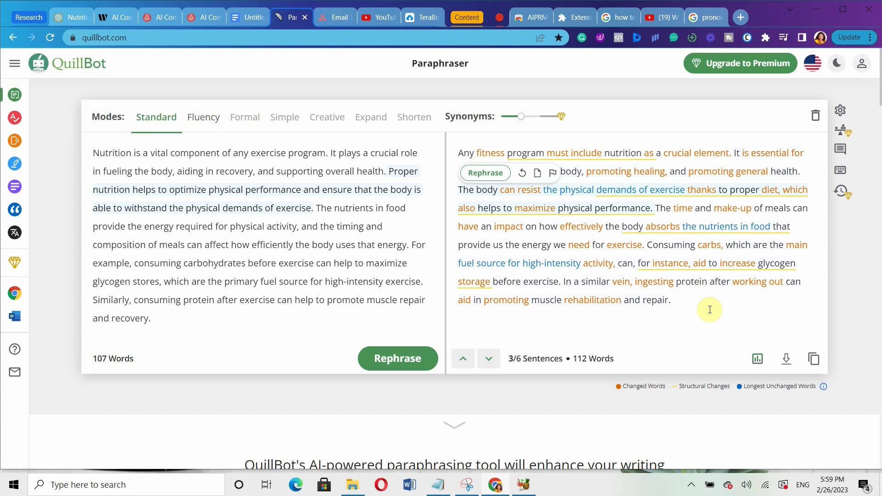
pyautogui.click(710, 310)
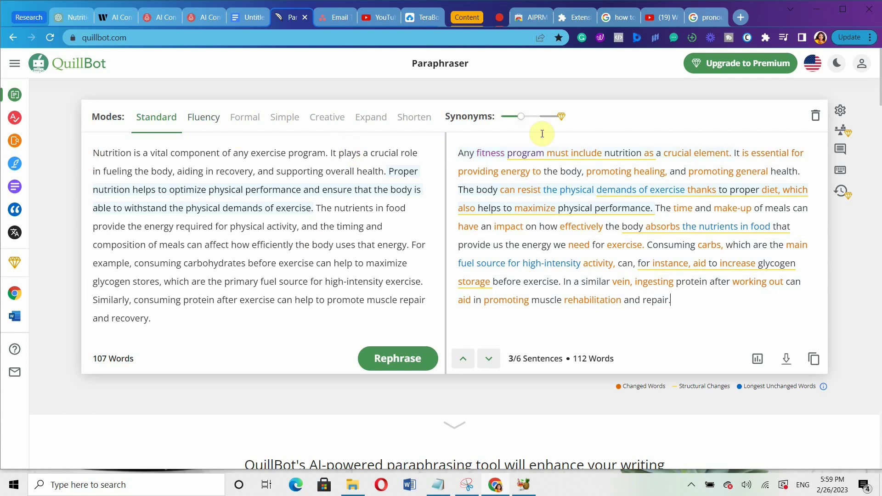
pyautogui.moveTo(575, 162)
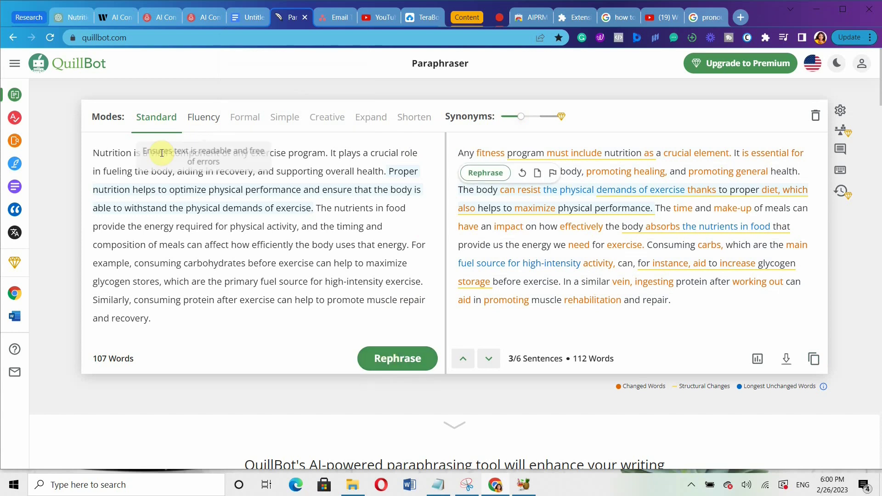
# Switch the paraphrase to Fluency mode and examine the alternatives for "exercise regimen" in its first sentence.
pyautogui.click(208, 129)
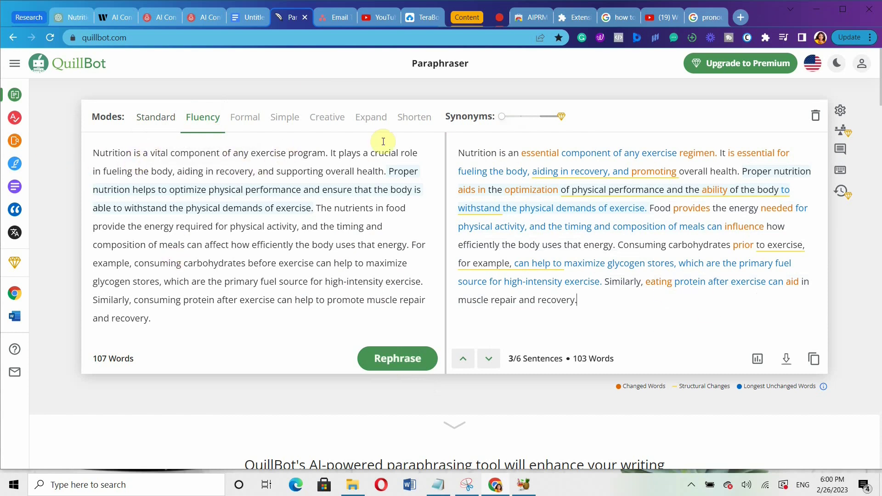
pyautogui.click(483, 157)
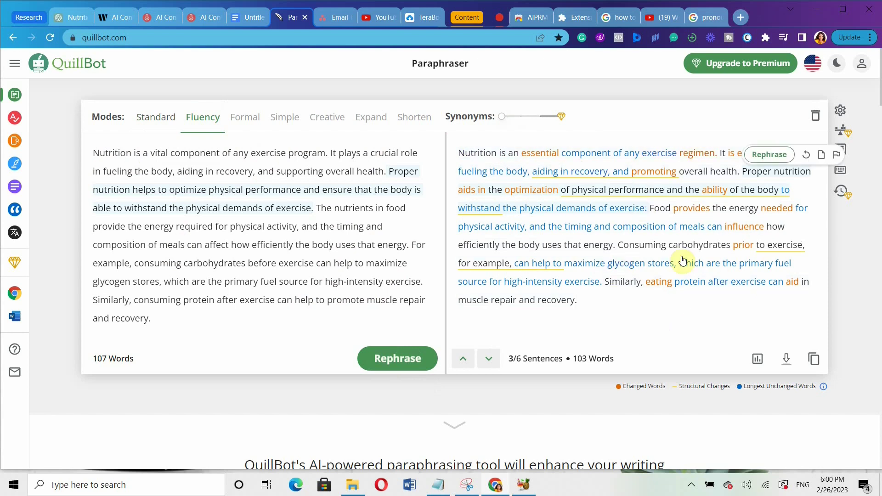
pyautogui.click(687, 305)
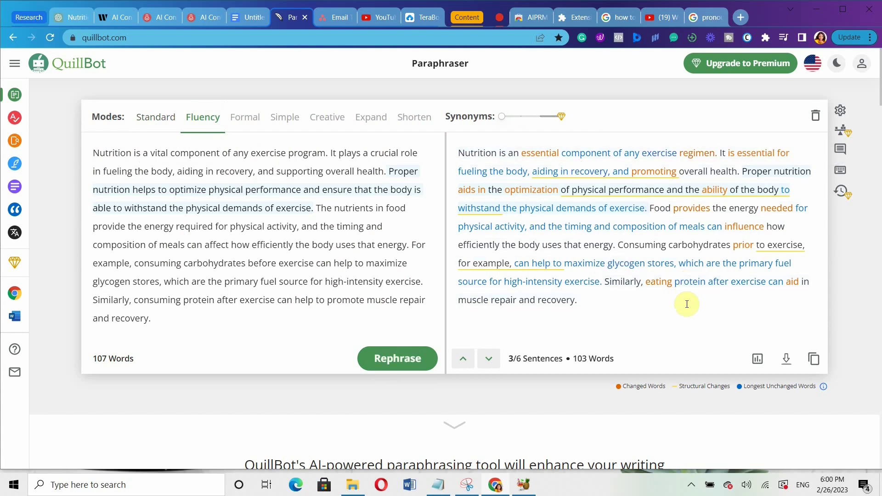
pyautogui.moveTo(689, 157)
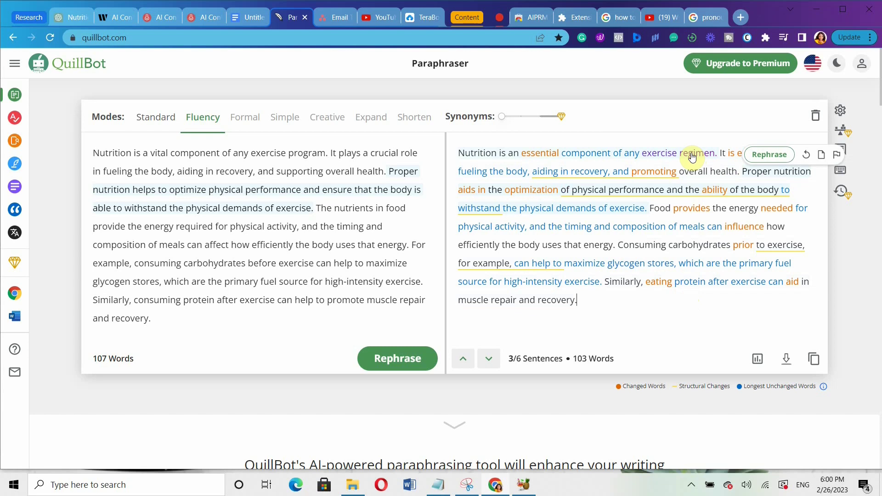
pyautogui.click(692, 156)
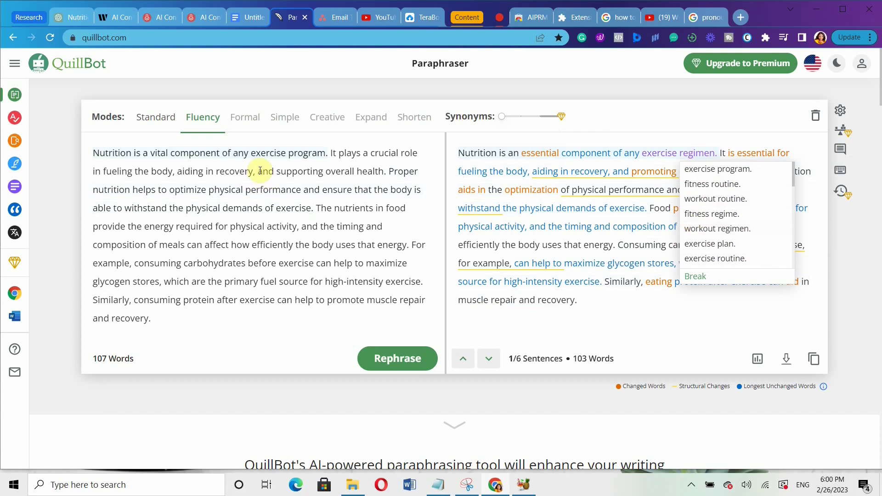
pyautogui.moveTo(667, 153)
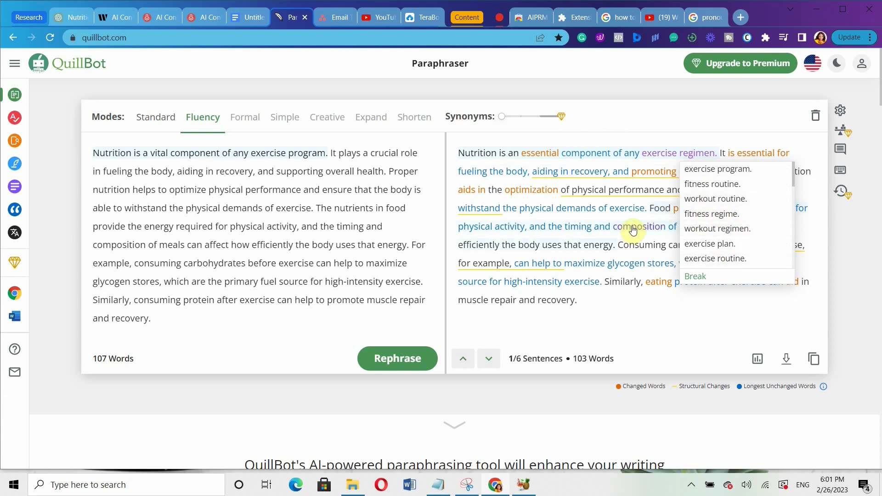
pyautogui.click(629, 306)
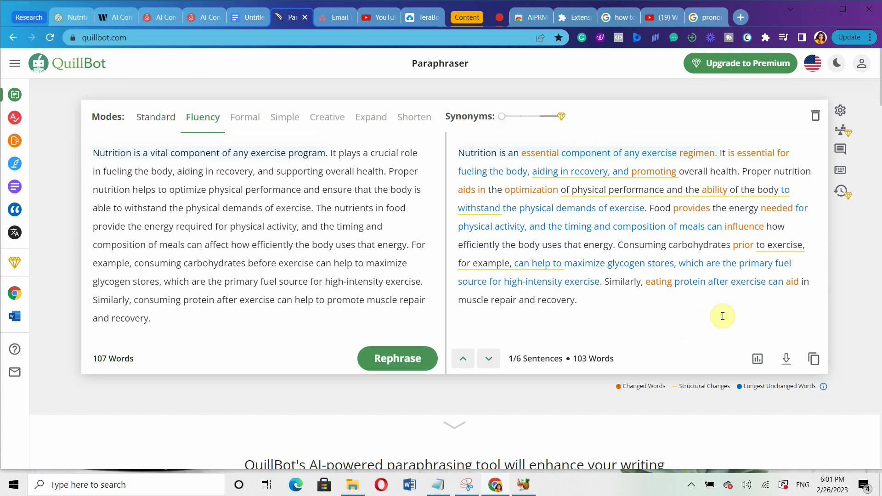
# Copy the full Fluency paraphrase and replace the text in Writer's AI Content Detector with it.
pyautogui.click(813, 358)
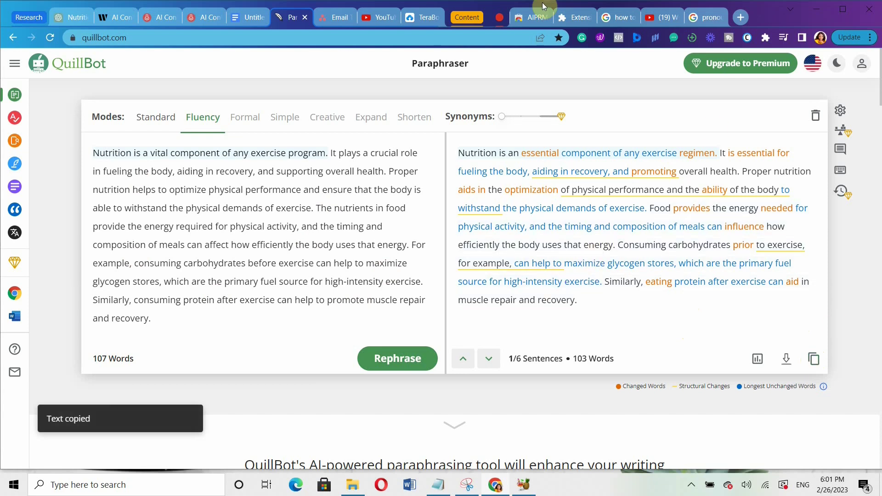
pyautogui.click(109, 18)
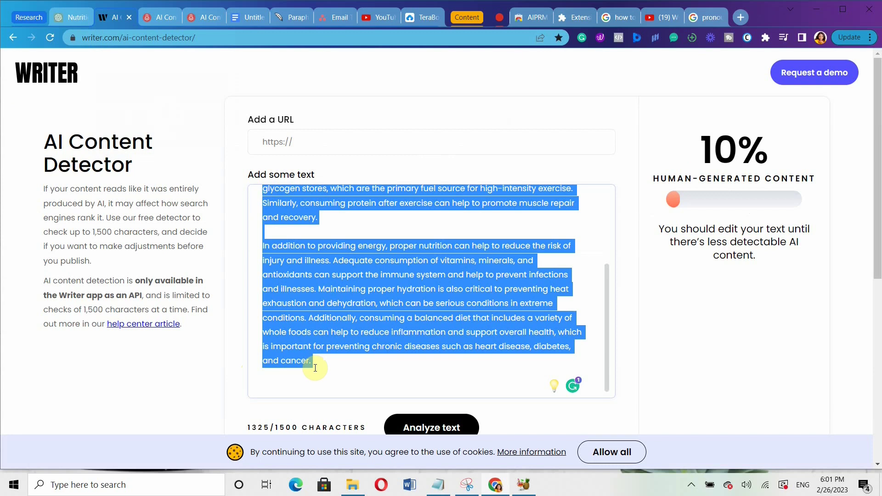
pyautogui.press('BackSpace')
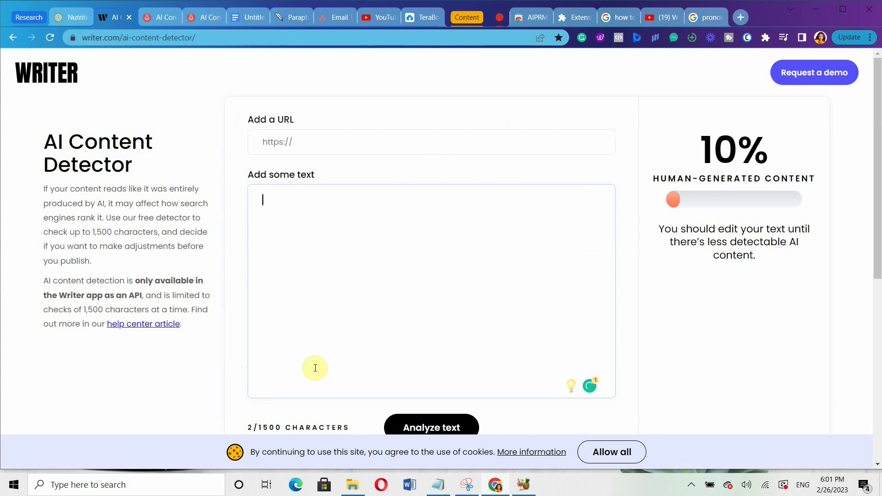
pyautogui.write('Nutrition is an essential component of any exercise regimen. It is essential for fueling the body, aiding in recovery, and promoting overall health. Proper nutrition aids in the optimization of physical performance and the ability of the body to withstand the physical demands of exercise. Food provides the energy needed for physical activity, and the timing and composition of meals can influence how efficiently the body uses that energy. Consuming carbohydrates prior to exercise, for example, can help to maximize glycogen stores, which are the primary fuel source for high-intensity exercise. Similarly, eating protein after exercise can aid in muscle repair and recovery.')
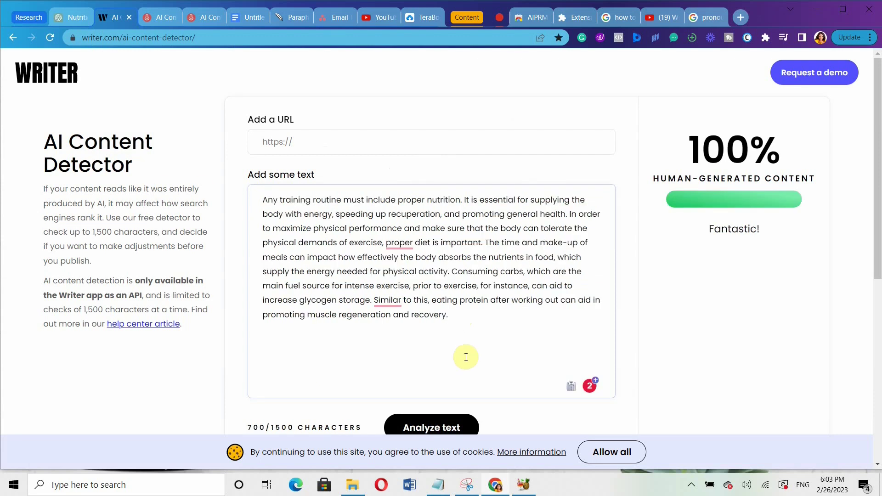
# Compare the Standard paraphrase in QuillBot with its detection score in Writer's AI Content Detector.
pyautogui.click(292, 12)
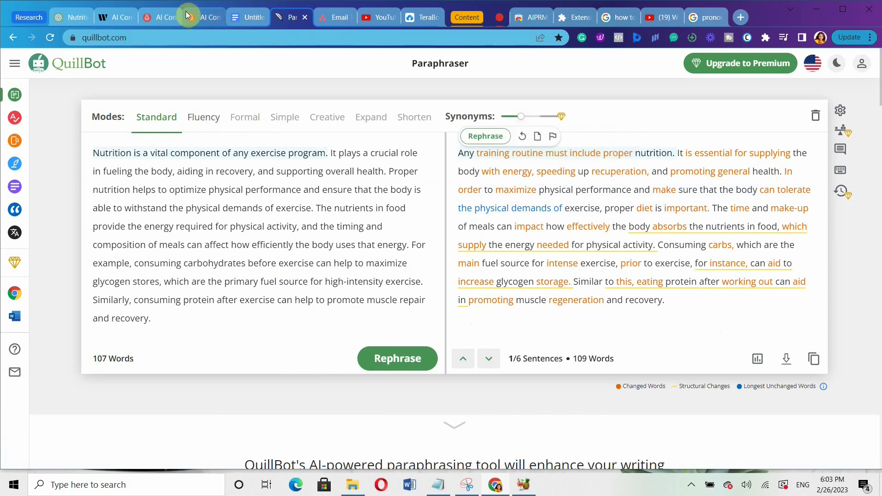
pyautogui.click(116, 14)
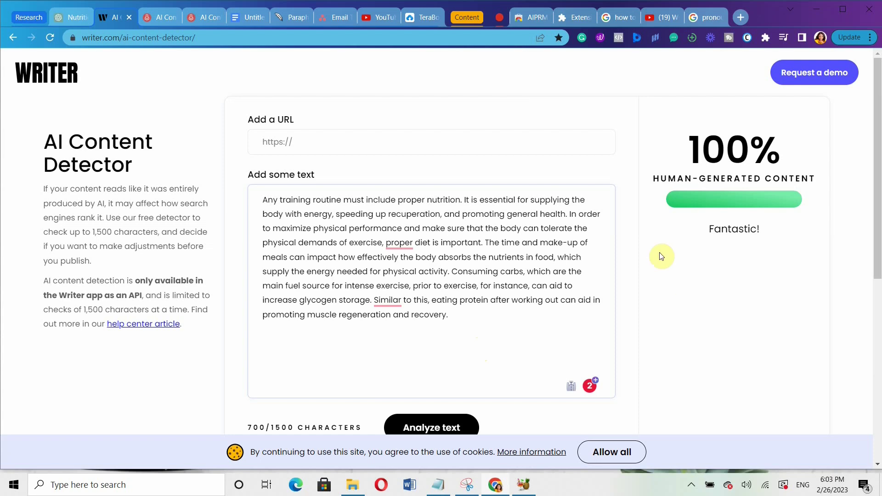
pyautogui.click(285, 13)
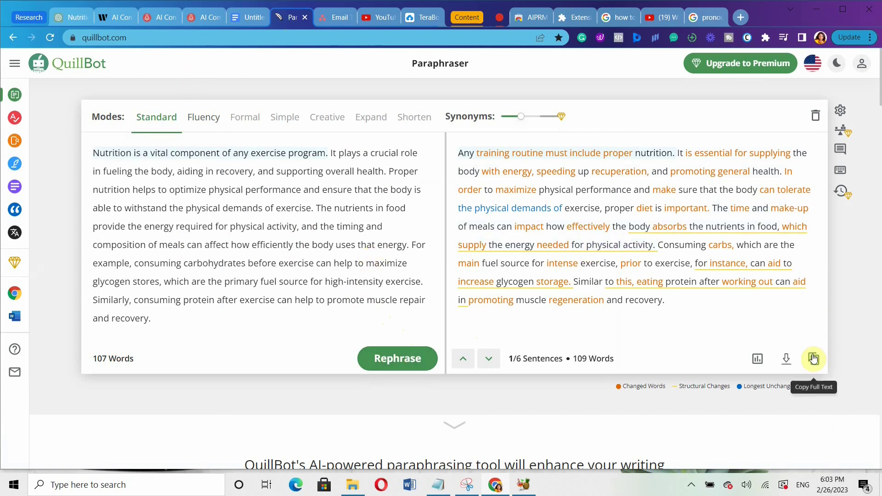
# Check the analyzed paragraph in Writer against the one in the Google Docs document, and return to the ChatGPT answer.
pyautogui.click(109, 22)
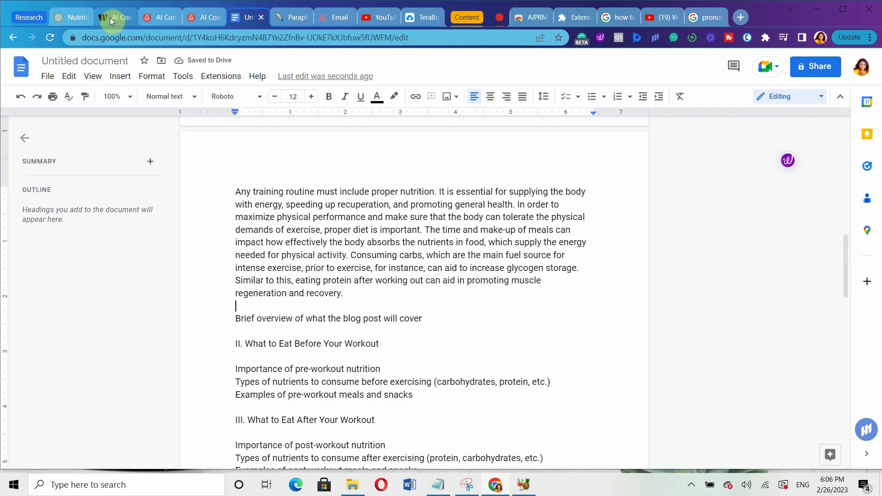
pyautogui.click(110, 18)
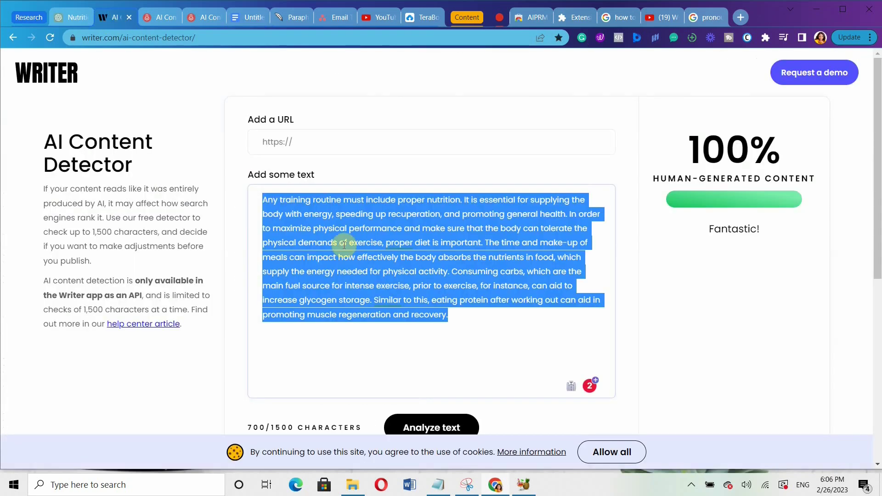
pyautogui.click(230, 21)
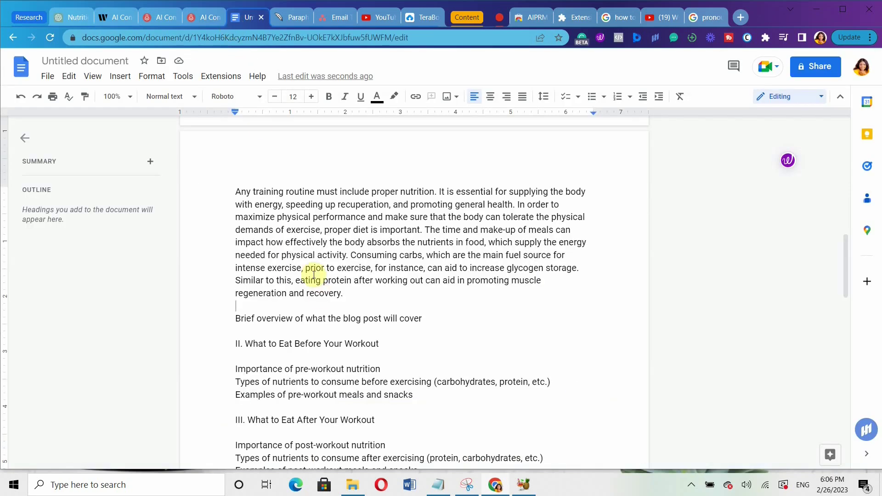
pyautogui.hotkey('ctrl', '2')
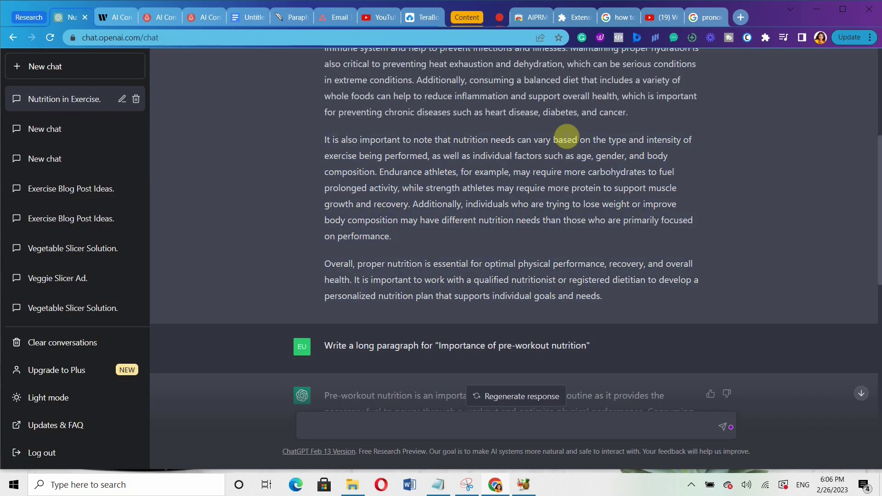